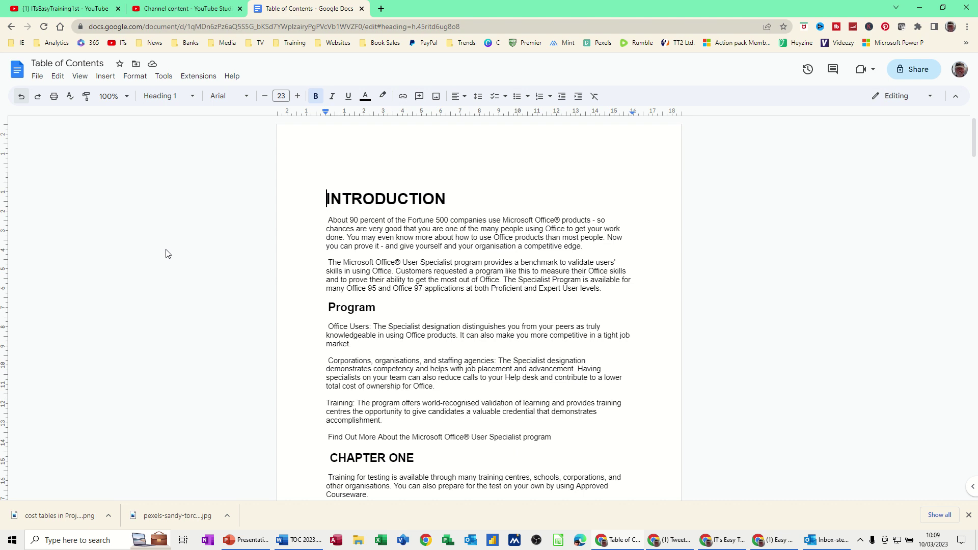
- Apply the Heading 2 style to the Program heading under INTRODUCTION
drag(322, 198, 449, 198)
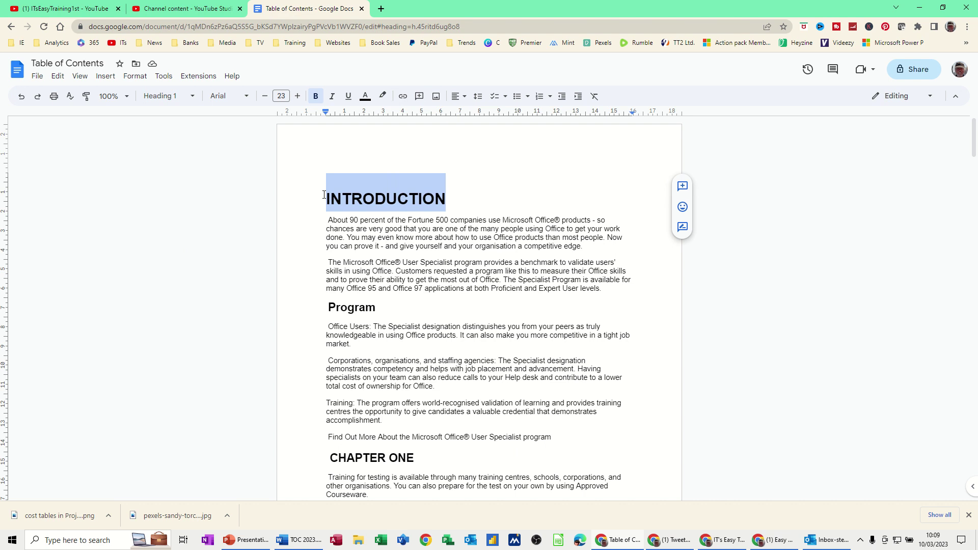
click(445, 199)
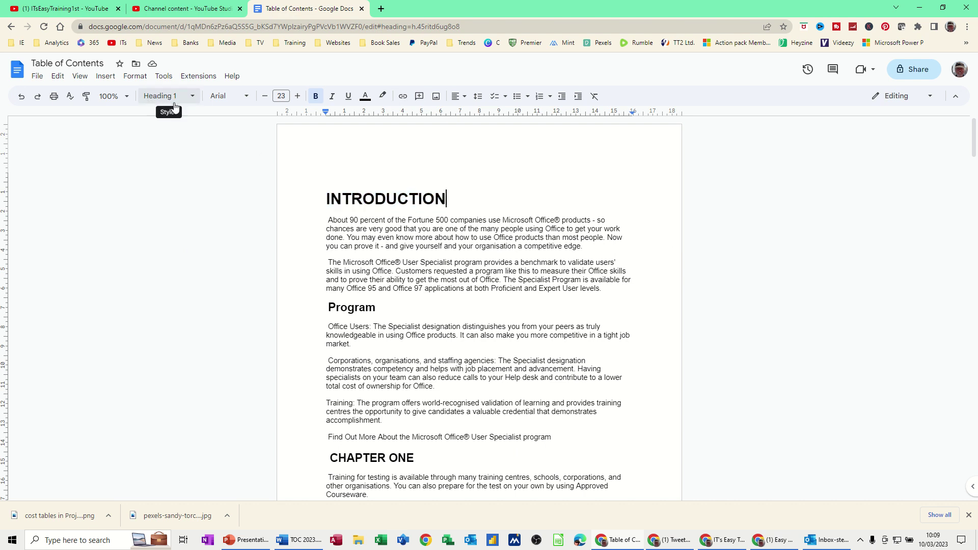
click(339, 301)
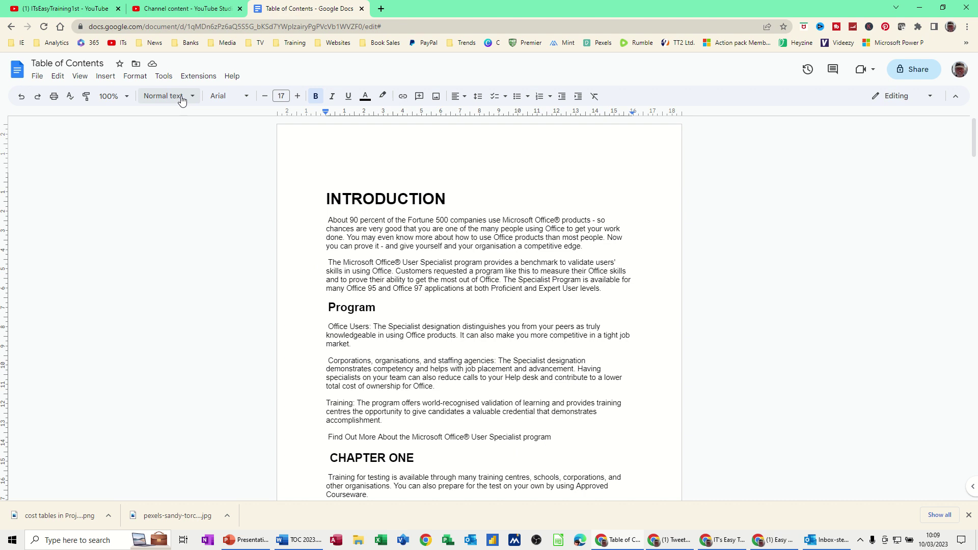
drag(324, 307, 377, 308)
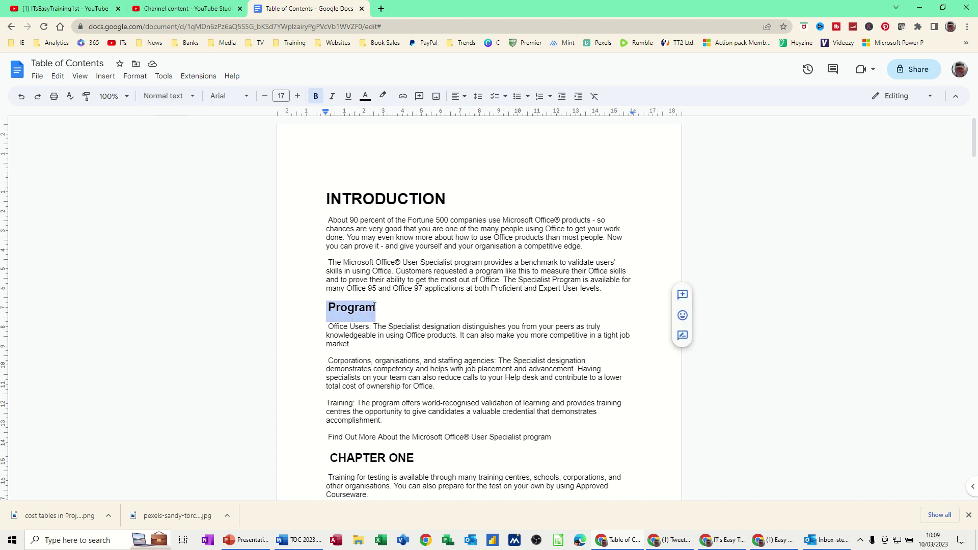
click(193, 96)
mouse_move(201, 267)
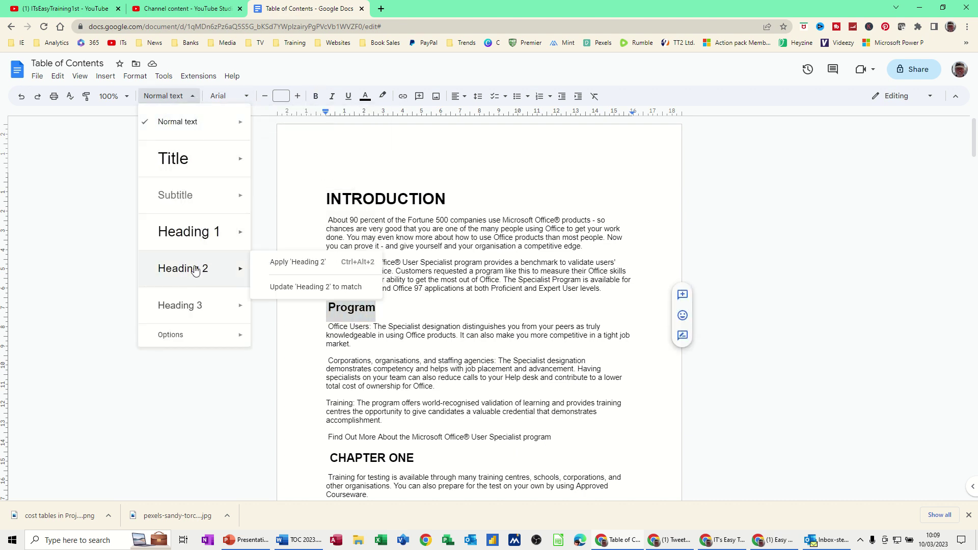
click(286, 262)
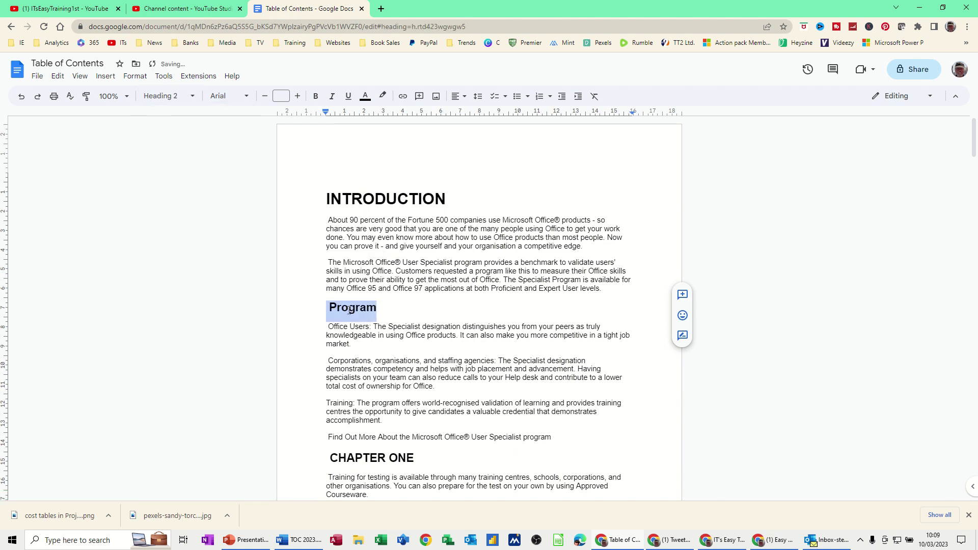
- Check the heading styles of the CHAPTER ONE and Benefits headings
click(326, 454)
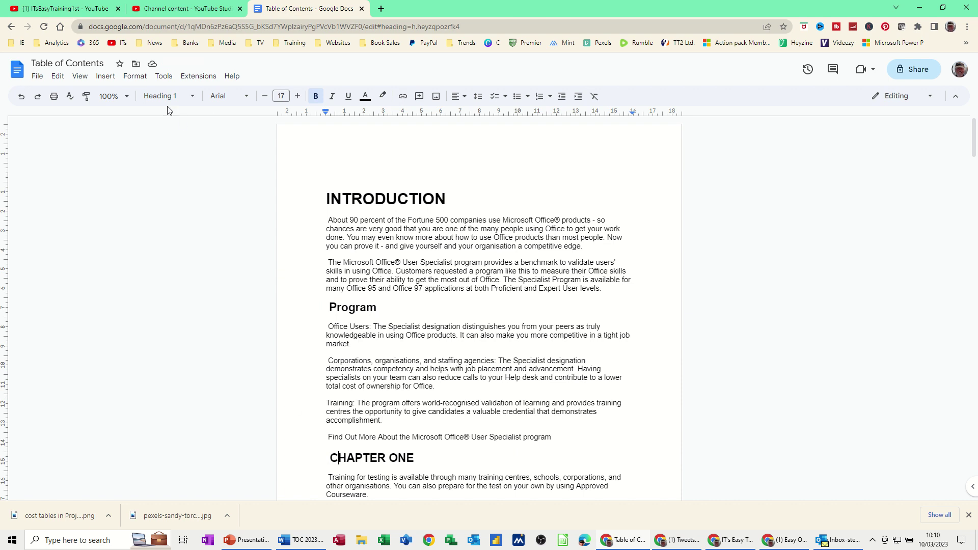
scroll(356, 367, down, 3)
scroll(360, 360, down, 6)
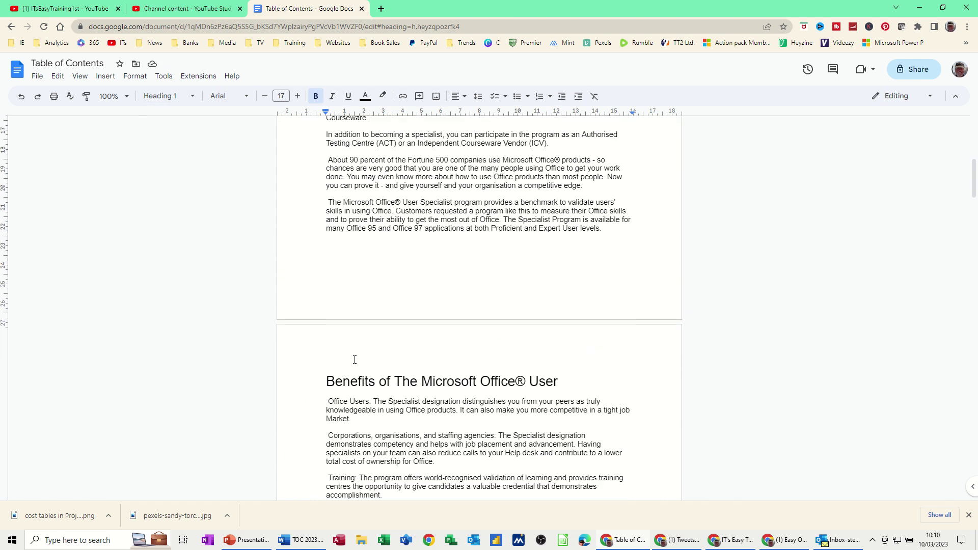
click(343, 302)
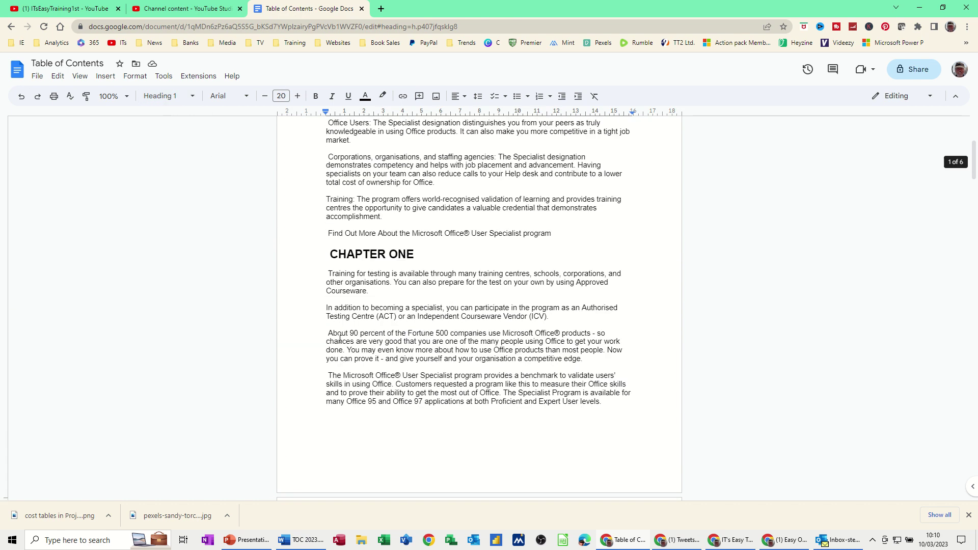
scroll(326, 280, up, 4)
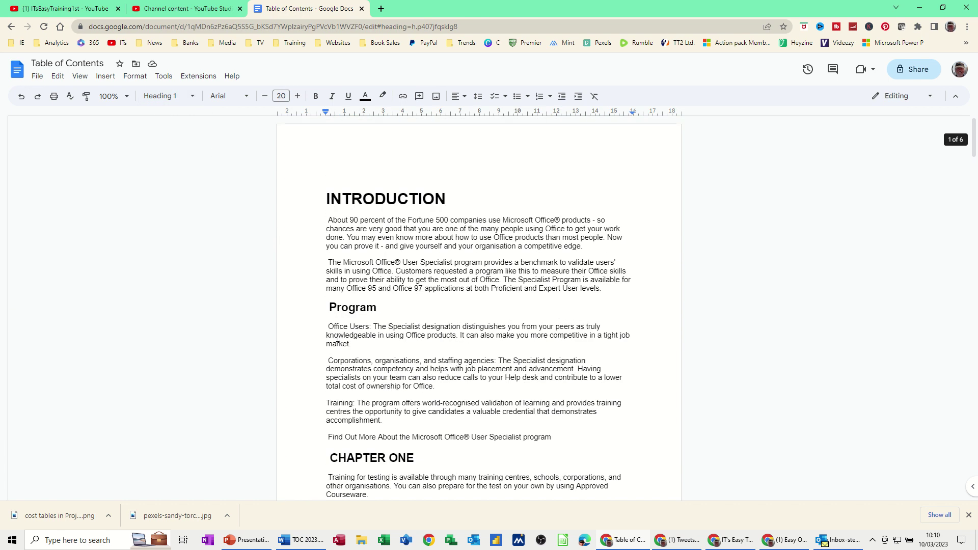
- Insert a blank line styled Normal text above the INTRODUCTION heading
click(324, 194)
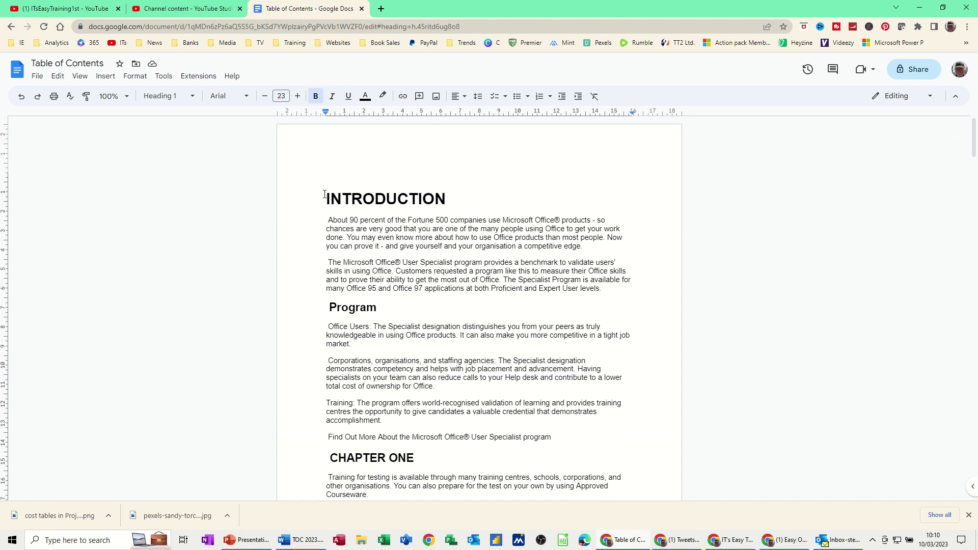
key(Return)
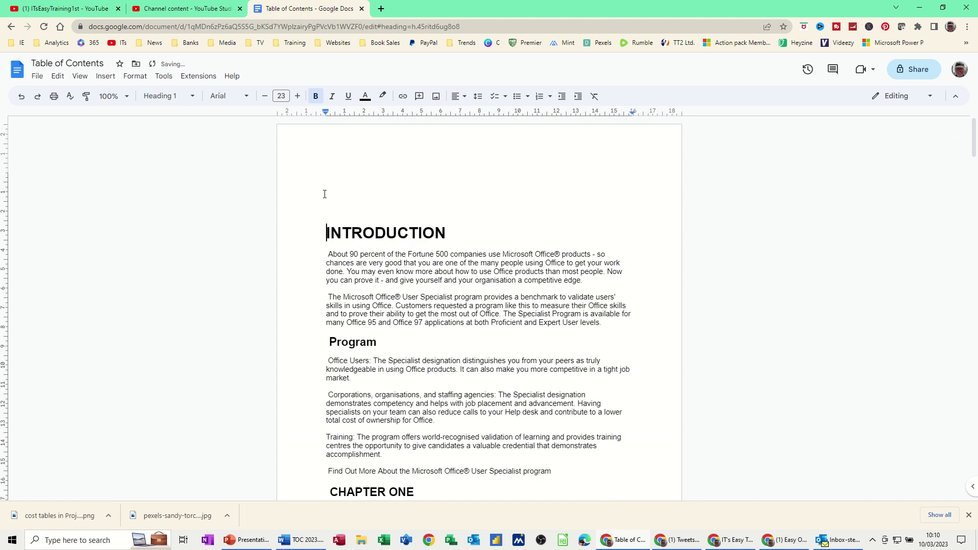
click(409, 186)
click(192, 102)
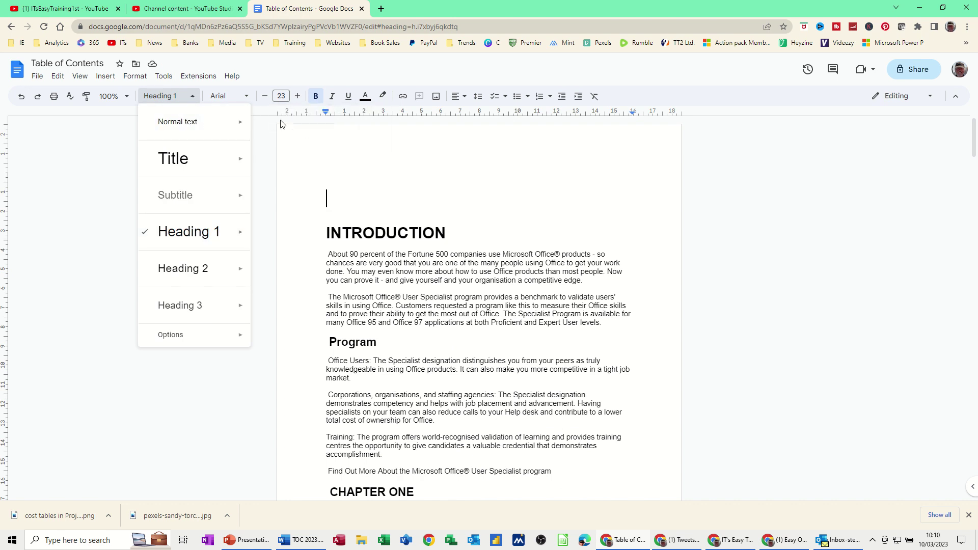
click(205, 124)
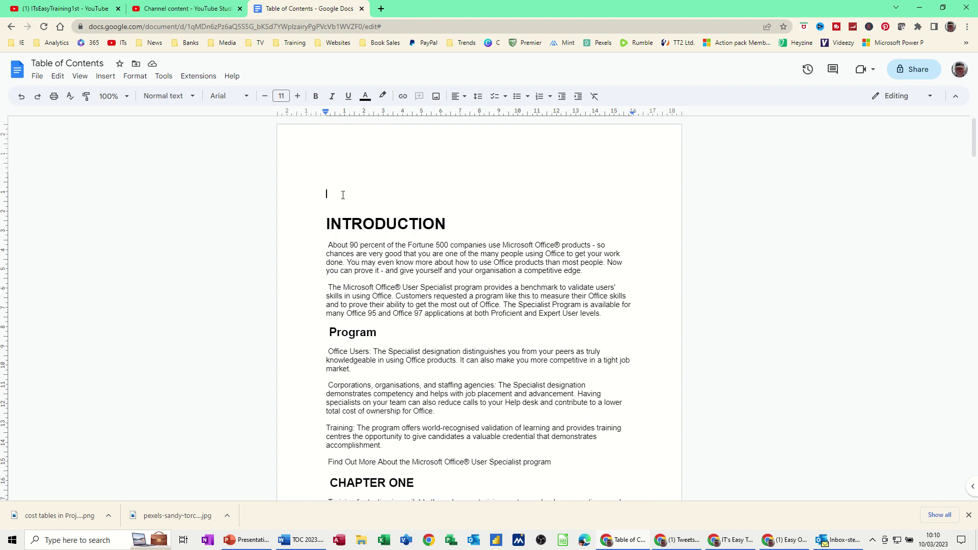
- Insert a linked table of contents at the top of the document
click(106, 76)
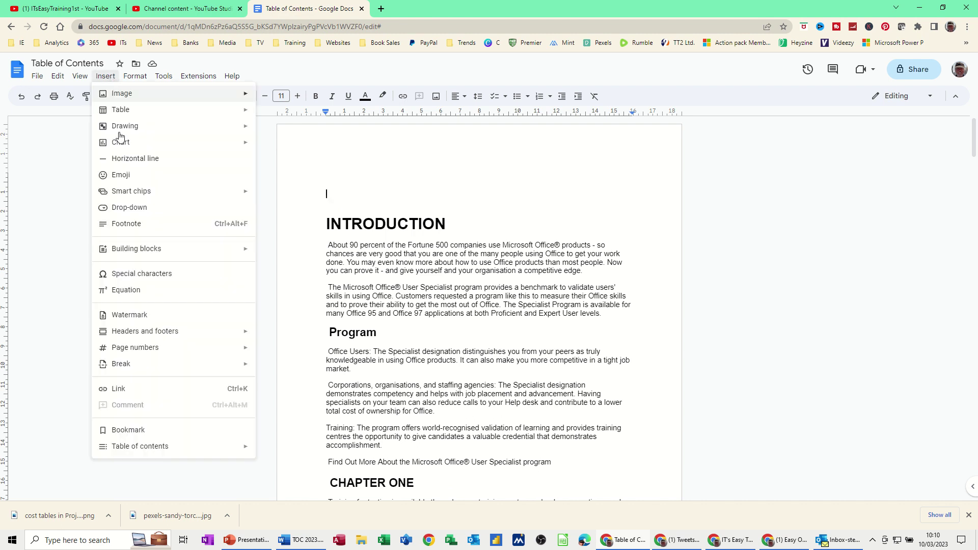
mouse_move(139, 446)
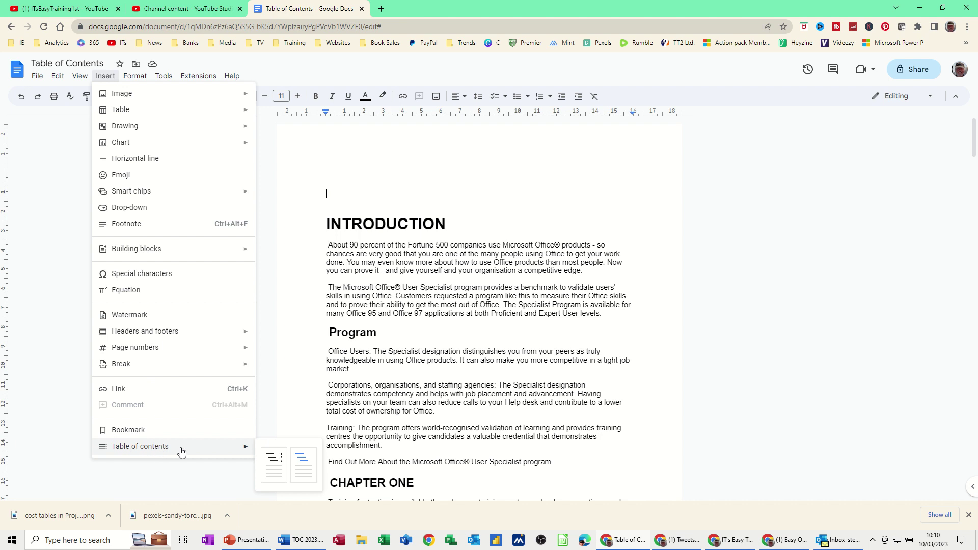
click(303, 460)
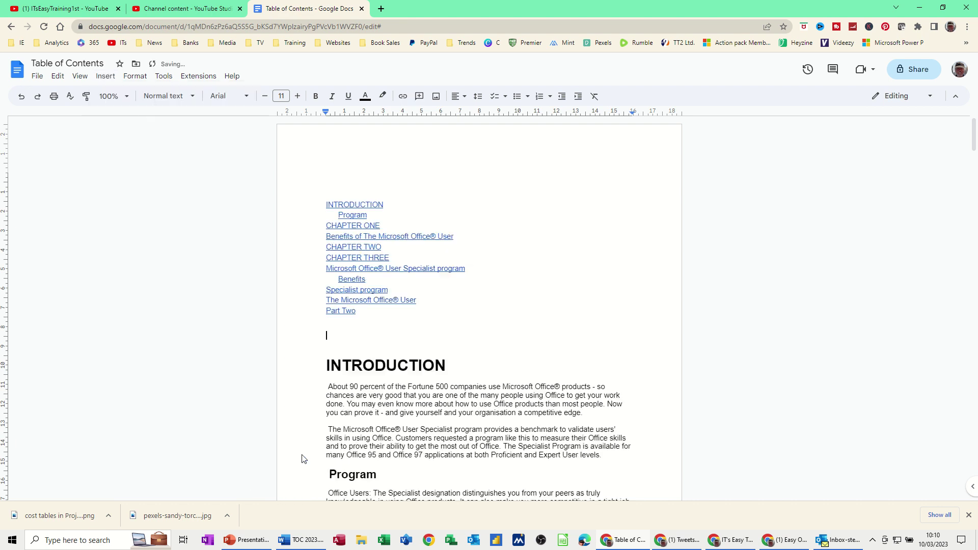
- Follow the Program and INTRODUCTION contents links to their headings
click(354, 218)
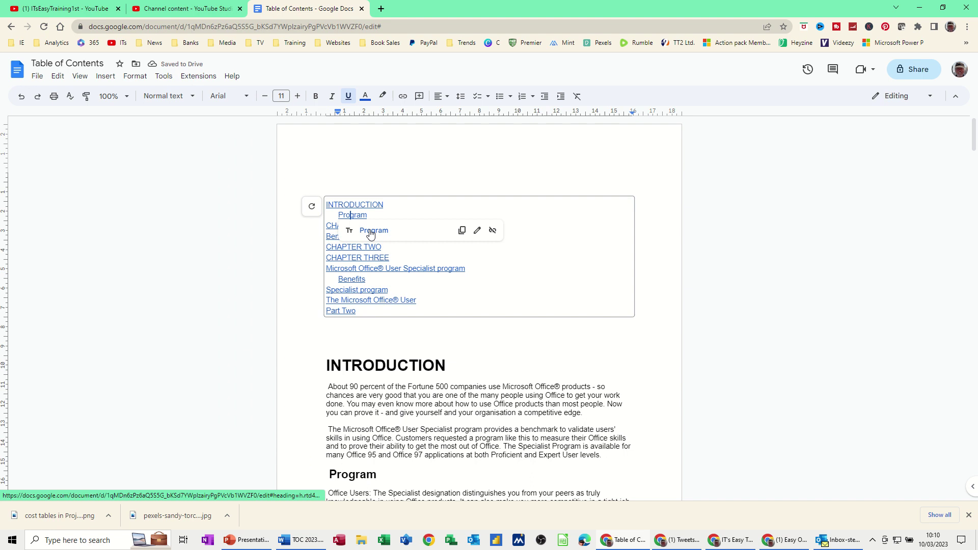
click(371, 231)
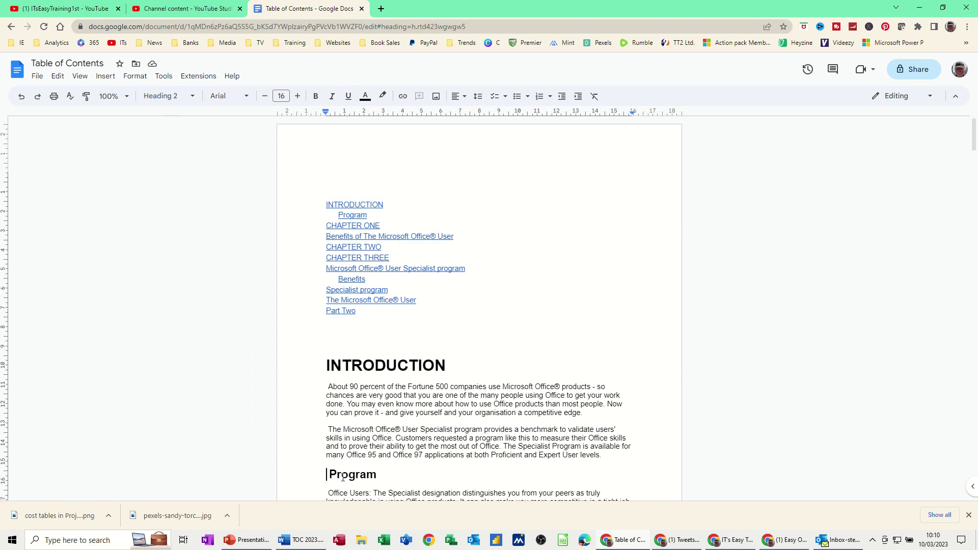
click(356, 204)
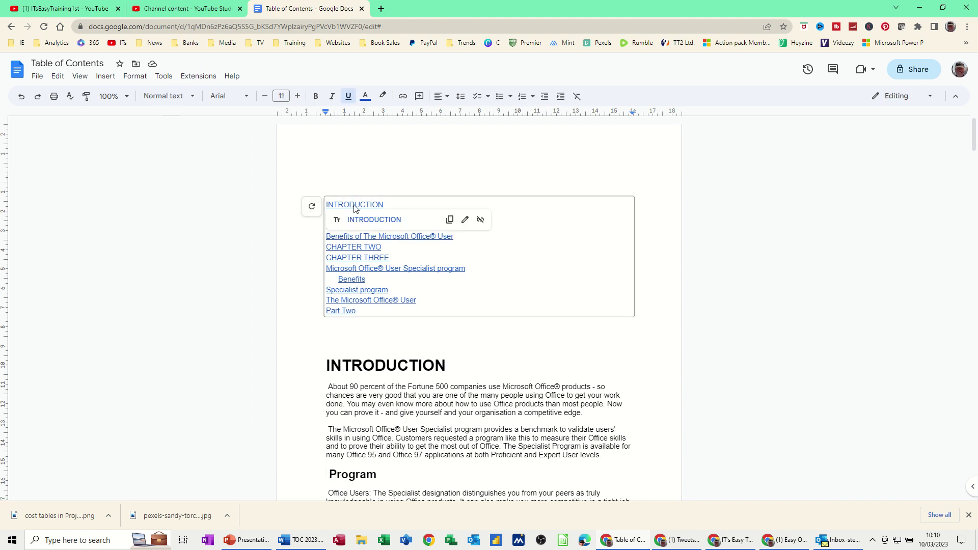
click(357, 229)
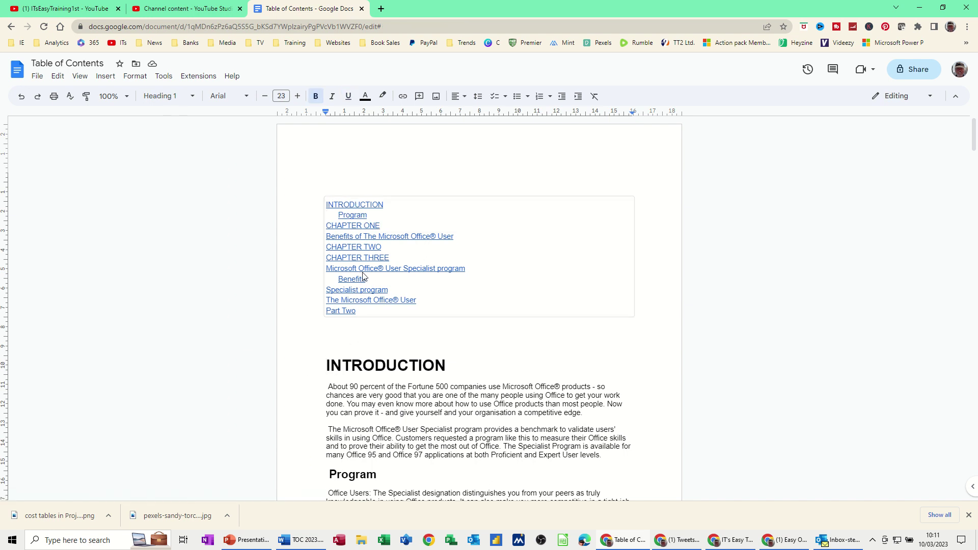
key(ctrl+z)
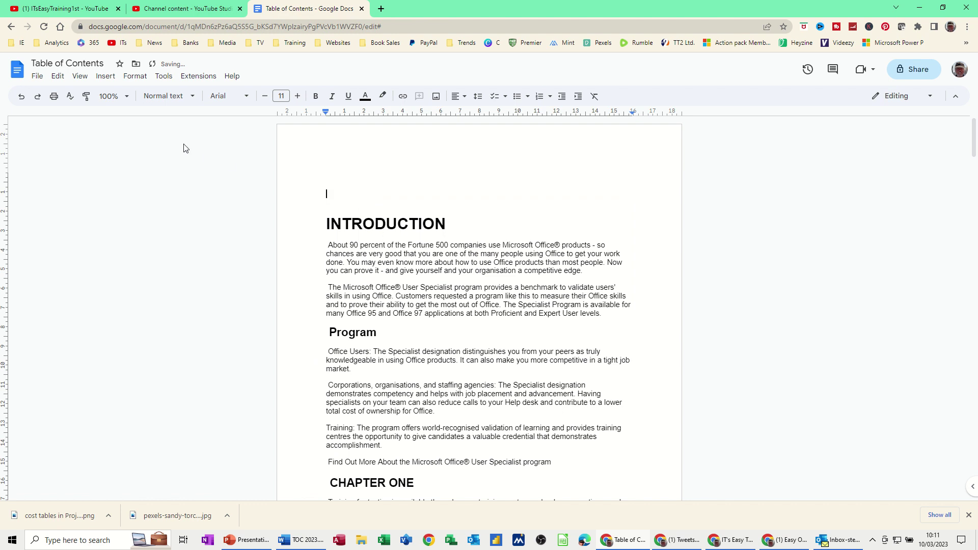
click(107, 81)
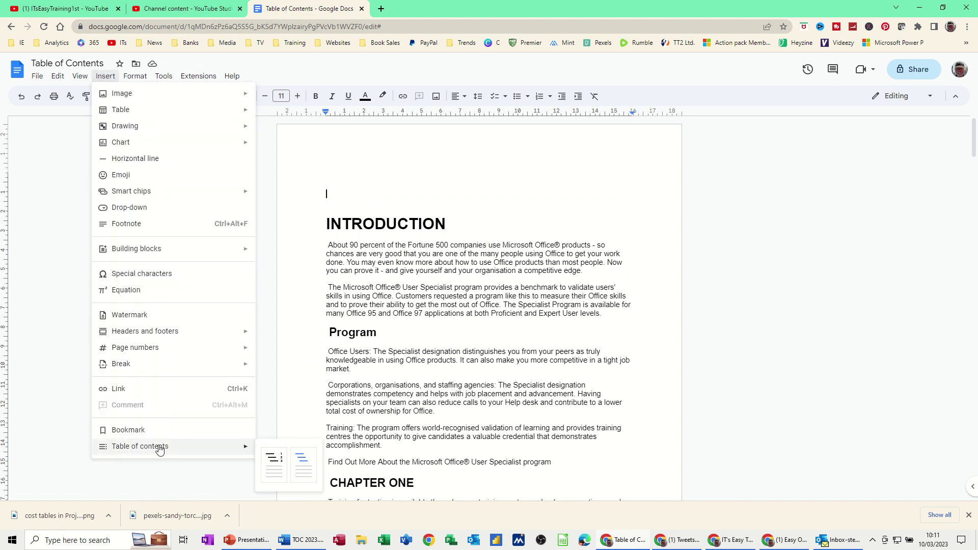
click(272, 463)
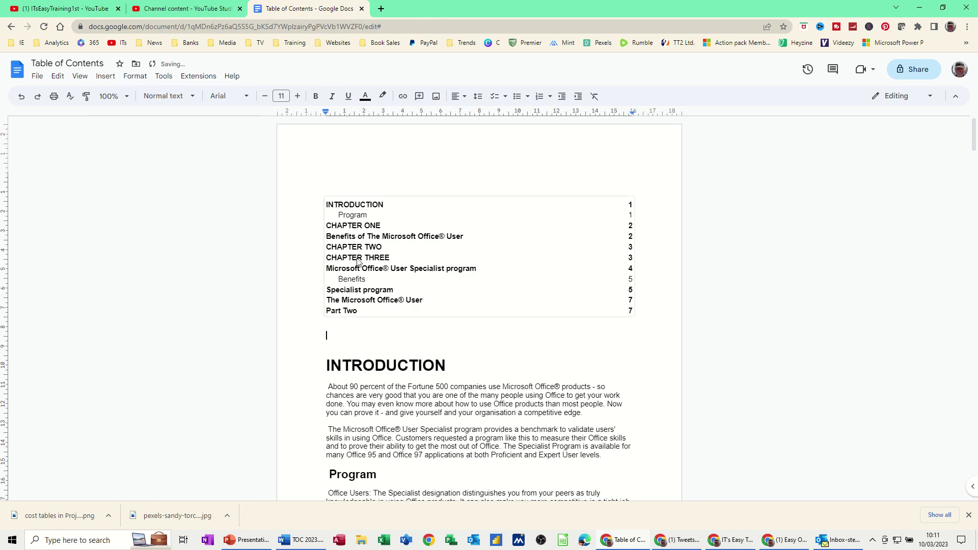
click(364, 217)
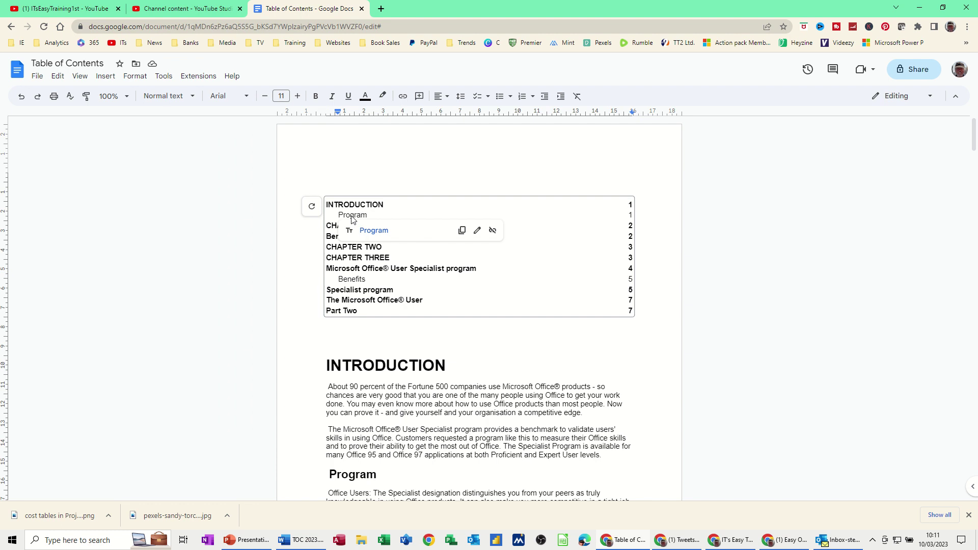
click(371, 233)
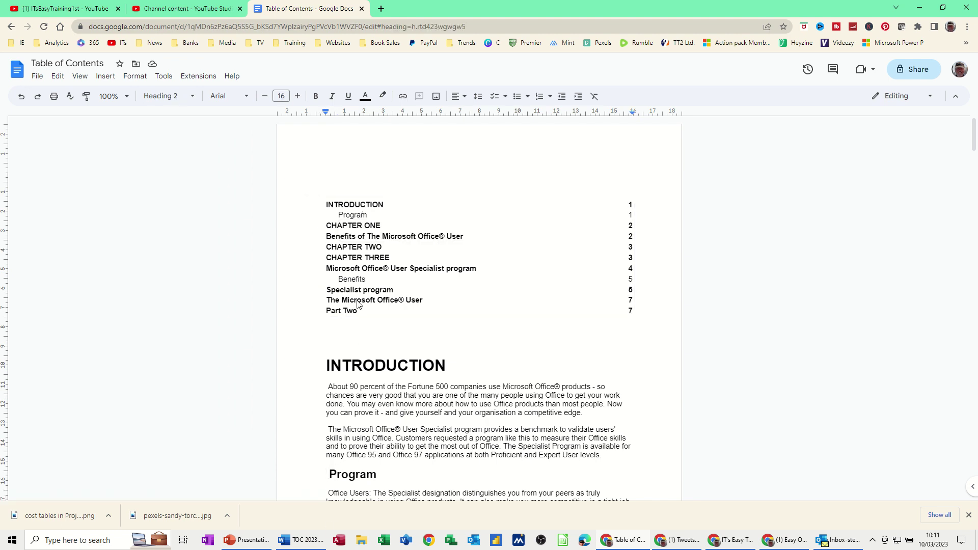
click(359, 237)
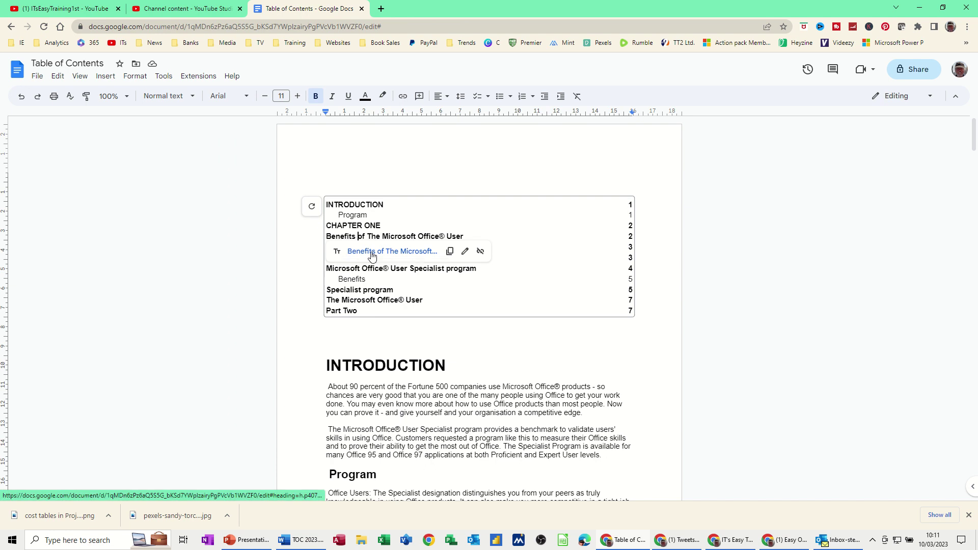
click(372, 252)
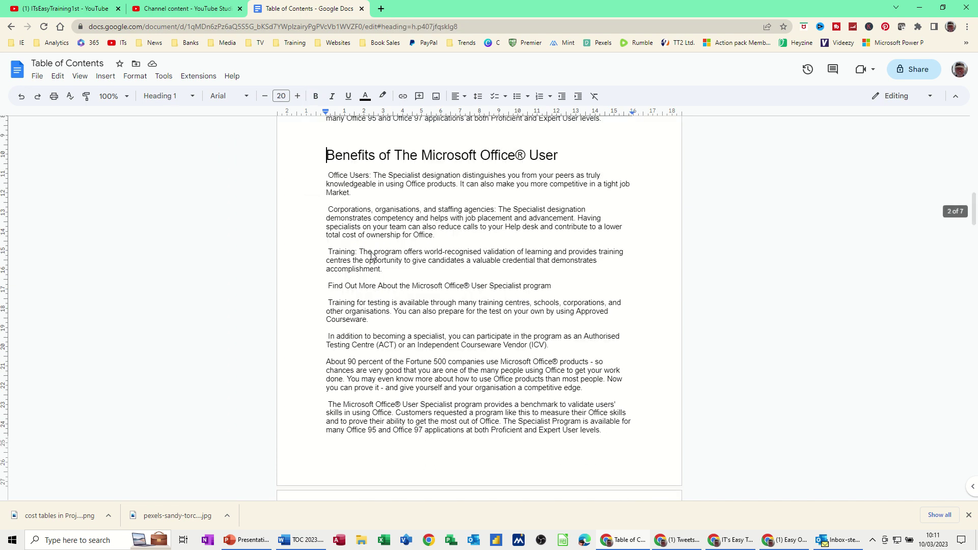
scroll(388, 338, up, 10)
scroll(388, 337, up, 1)
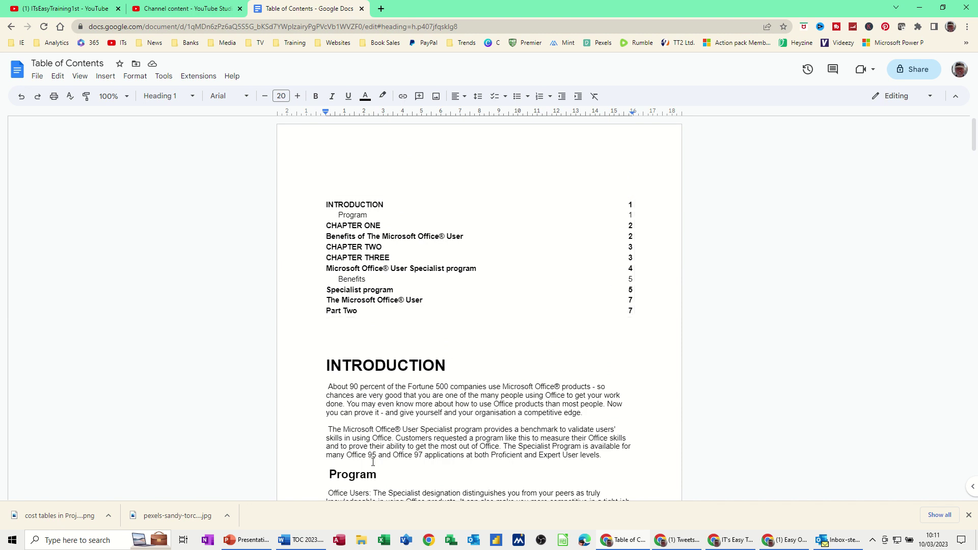
- Put a page break before Program and update the table of contents page numbers
click(326, 470)
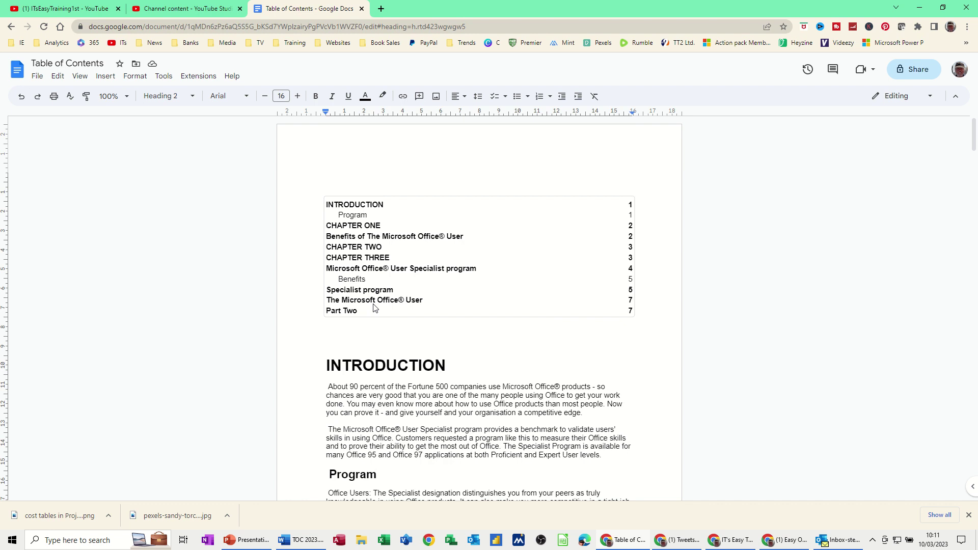
key(ctrl+Return)
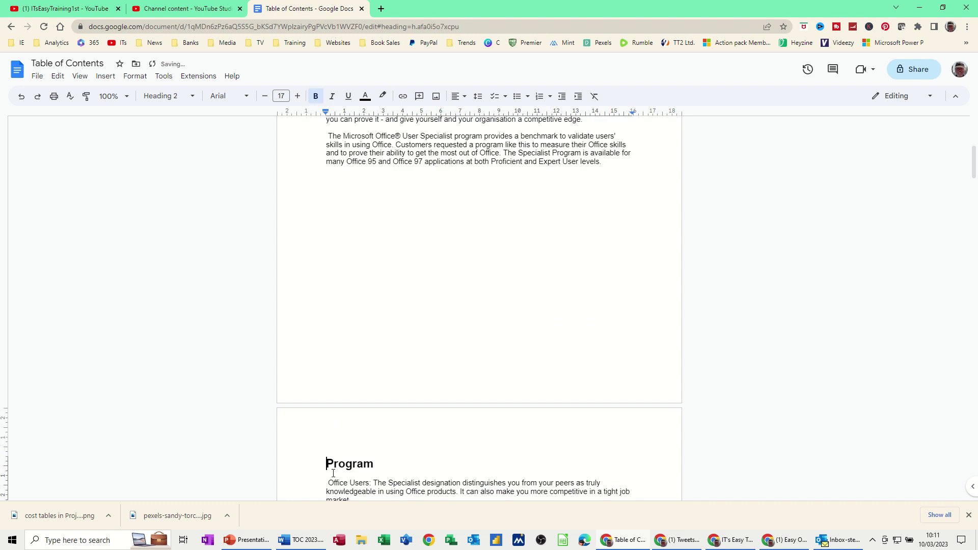
scroll(481, 265, up, 5)
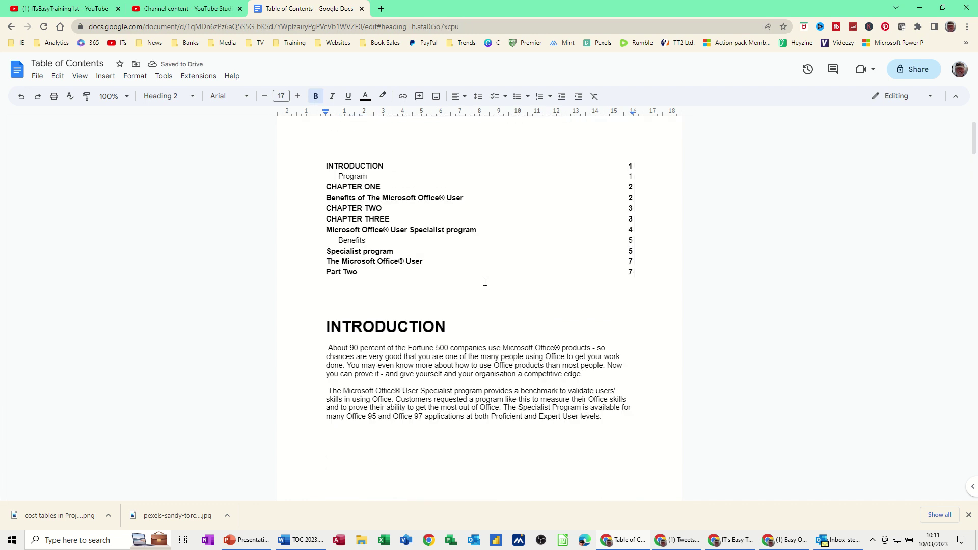
click(437, 210)
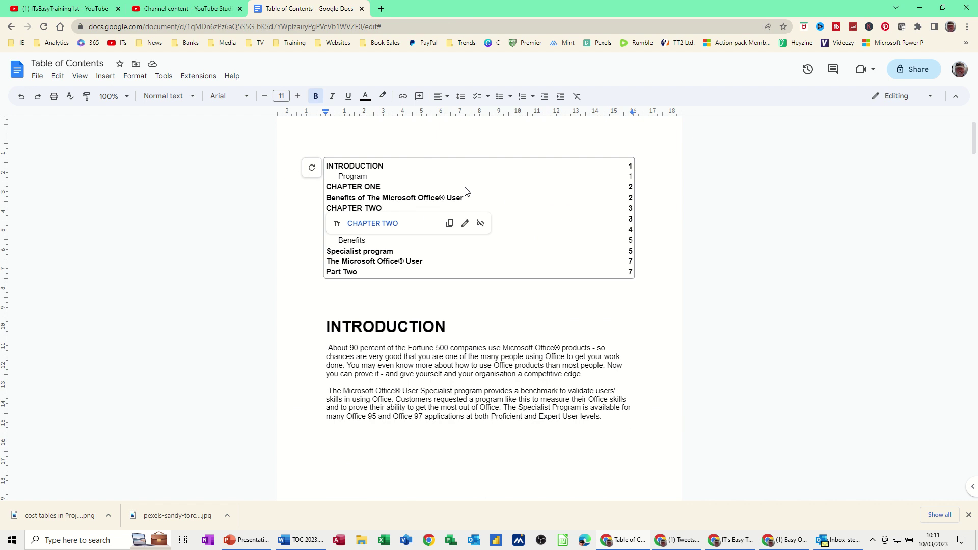
click(313, 170)
click(312, 171)
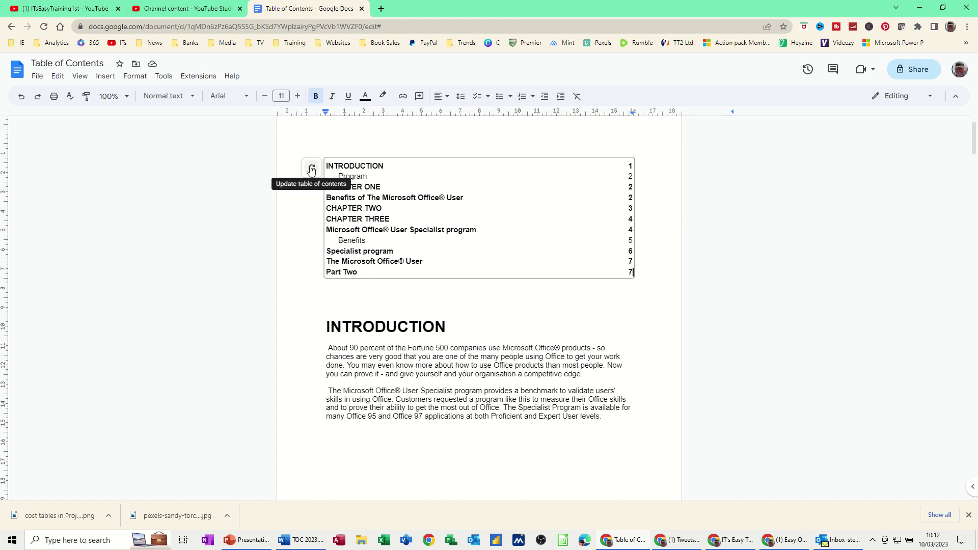
click(337, 300)
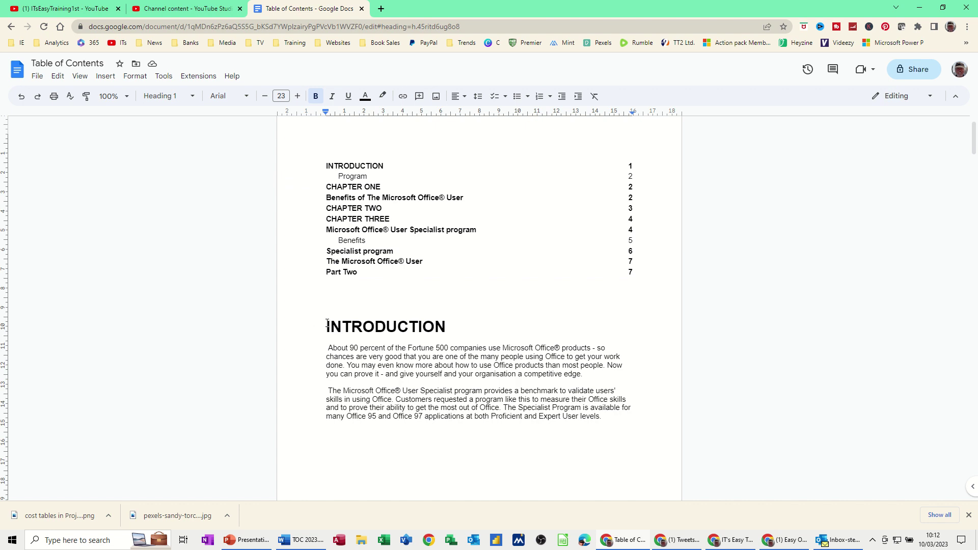
- Make the INTRODUCTION heading 16 pt and italic
drag(327, 324, 449, 328)
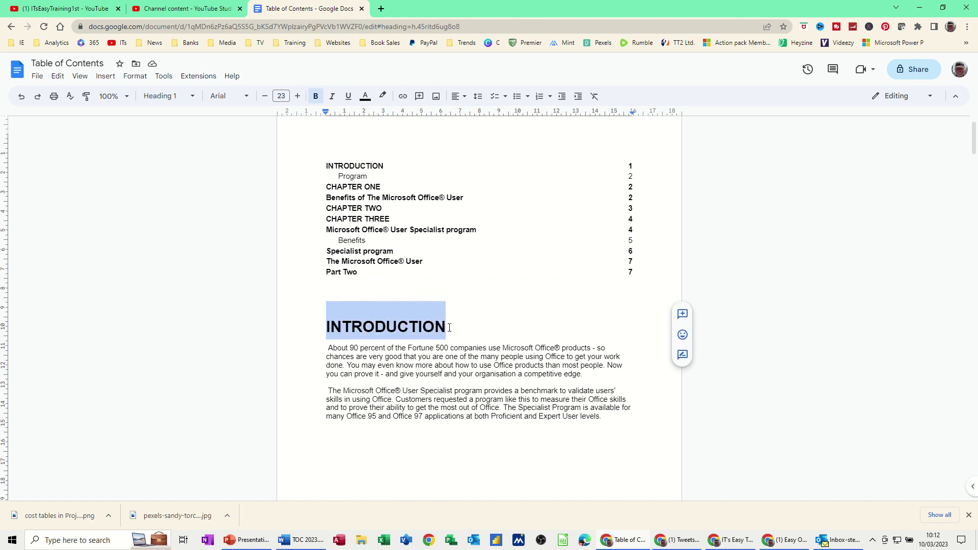
click(265, 97)
click(265, 97)
click(266, 97)
click(265, 97)
click(266, 97)
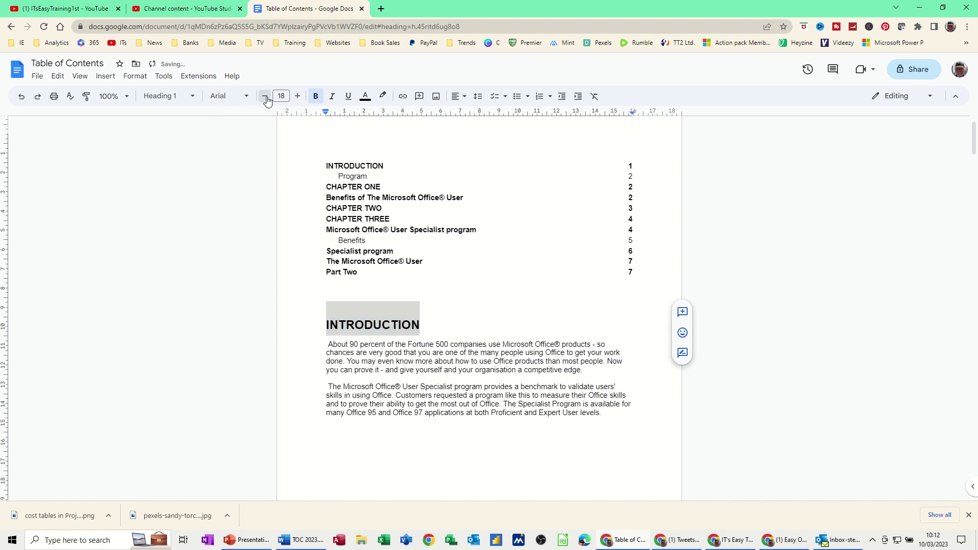
click(265, 97)
click(266, 96)
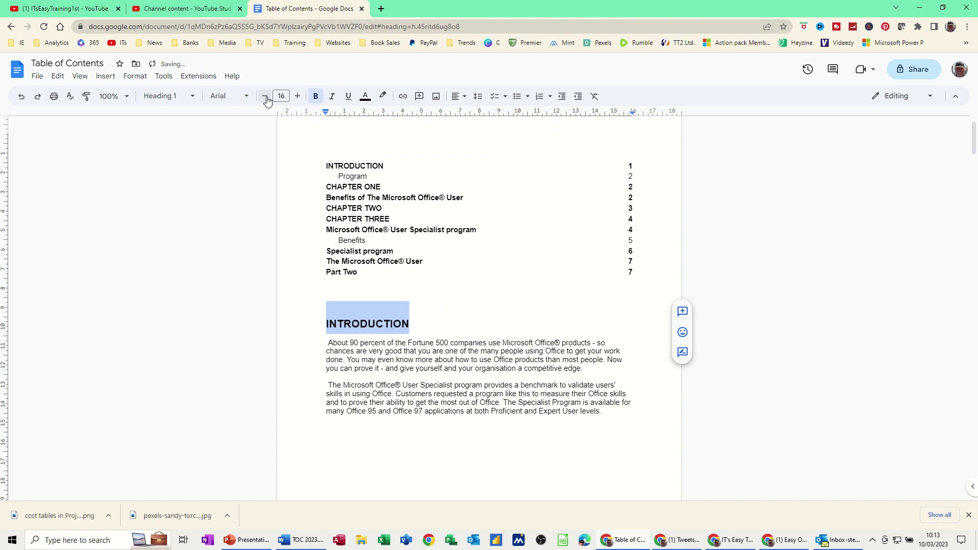
click(332, 96)
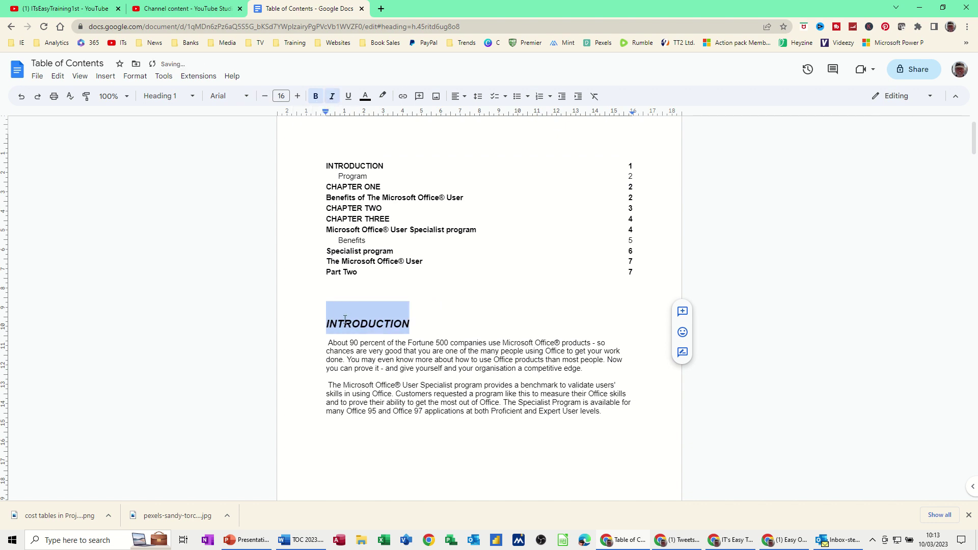
- Update the Heading 1 style to match the INTRODUCTION heading
click(193, 97)
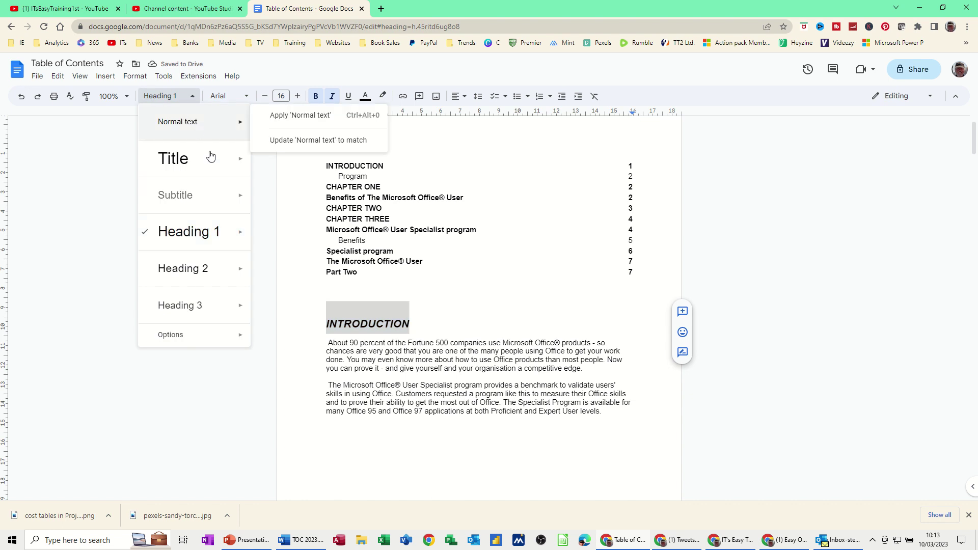
mouse_move(219, 232)
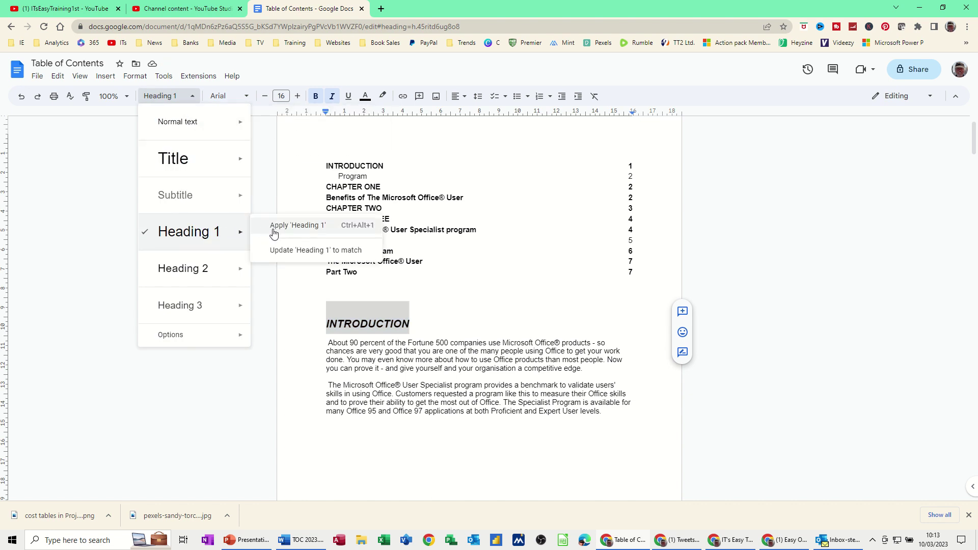
click(315, 253)
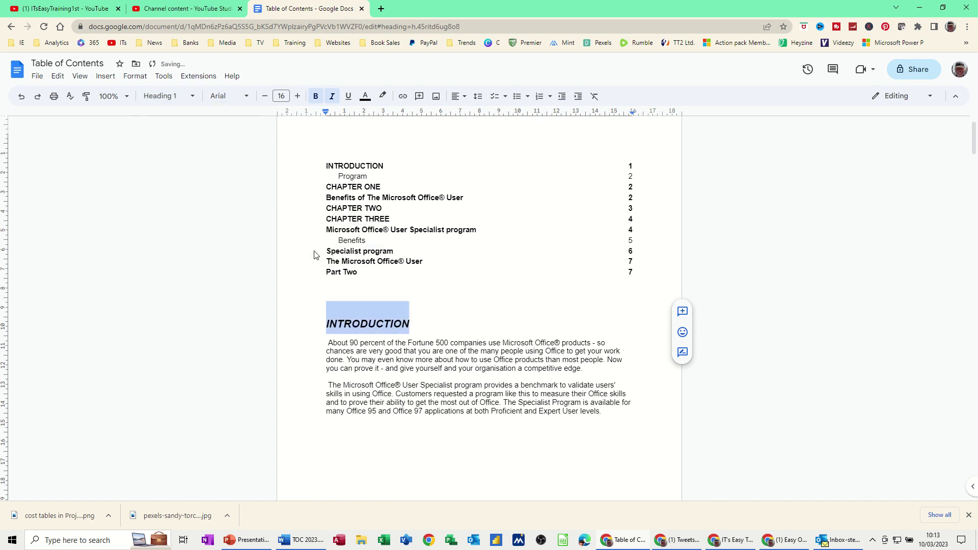
- Check the restyled CHAPTER ONE, Benefits and CHAPTER TWO headings
scroll(340, 332, down, 8)
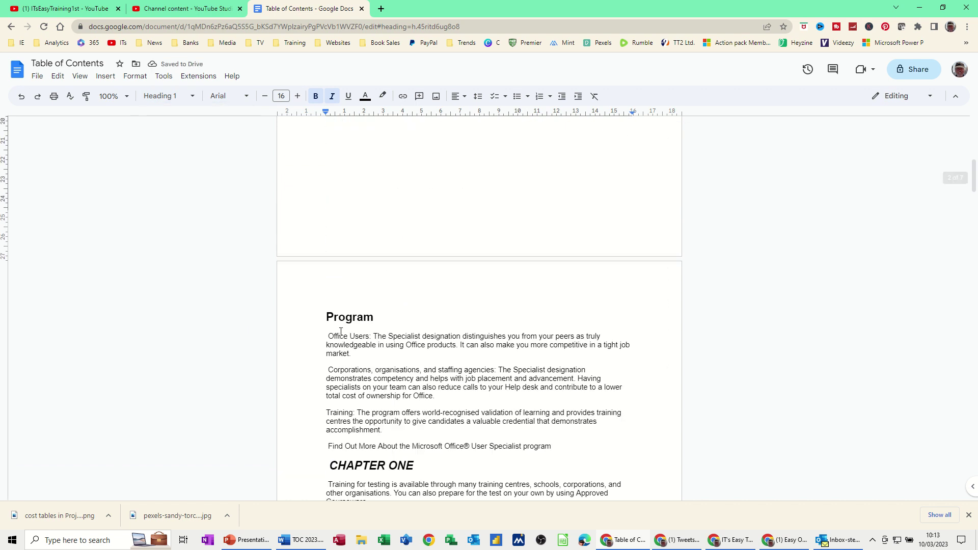
scroll(341, 332, down, 2)
click(346, 355)
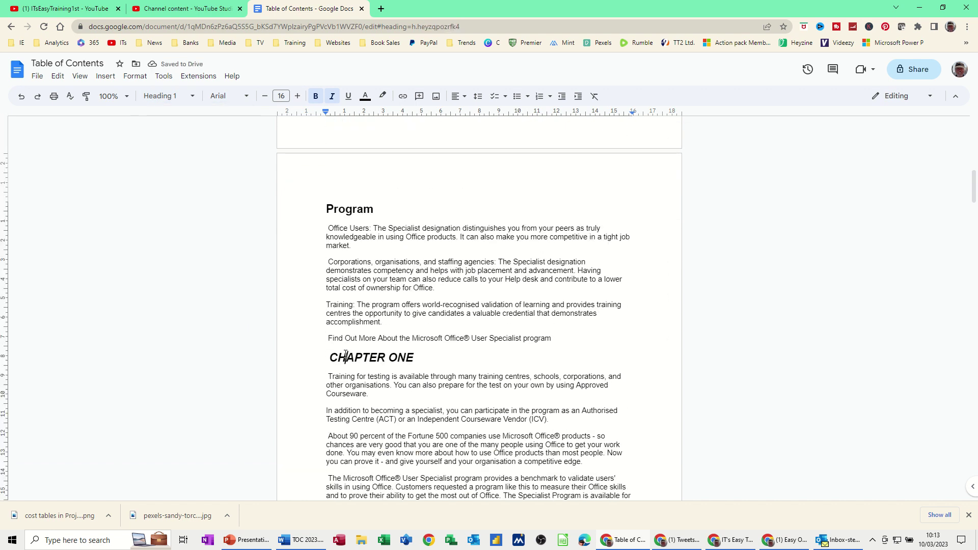
key(ctrl+shift+period)
key(Right)
key(Right)
key(Right)
scroll(351, 382, down, 3)
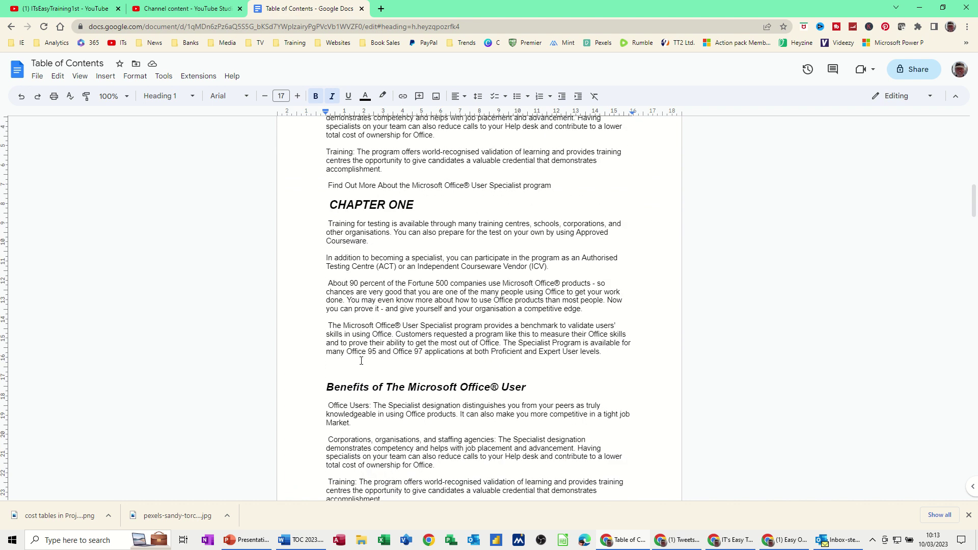
click(353, 386)
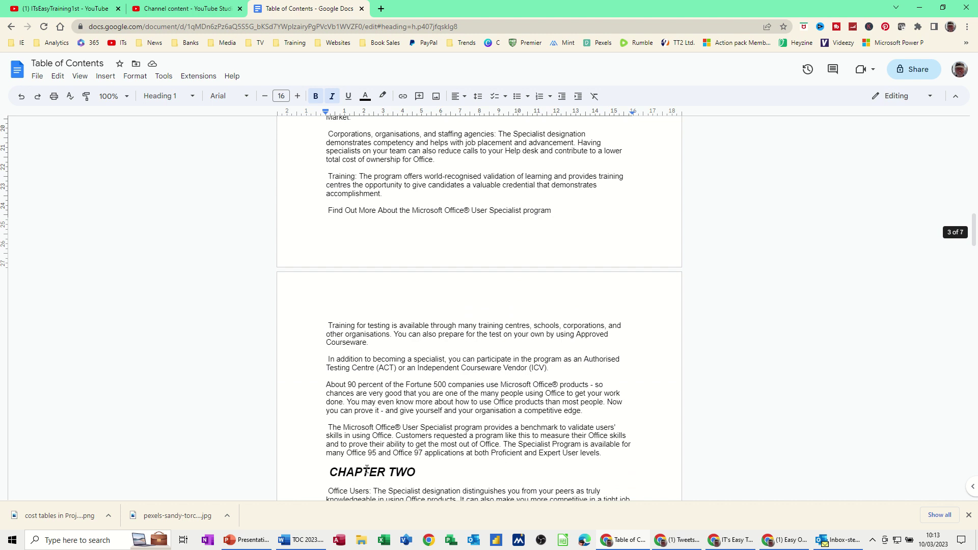
click(367, 470)
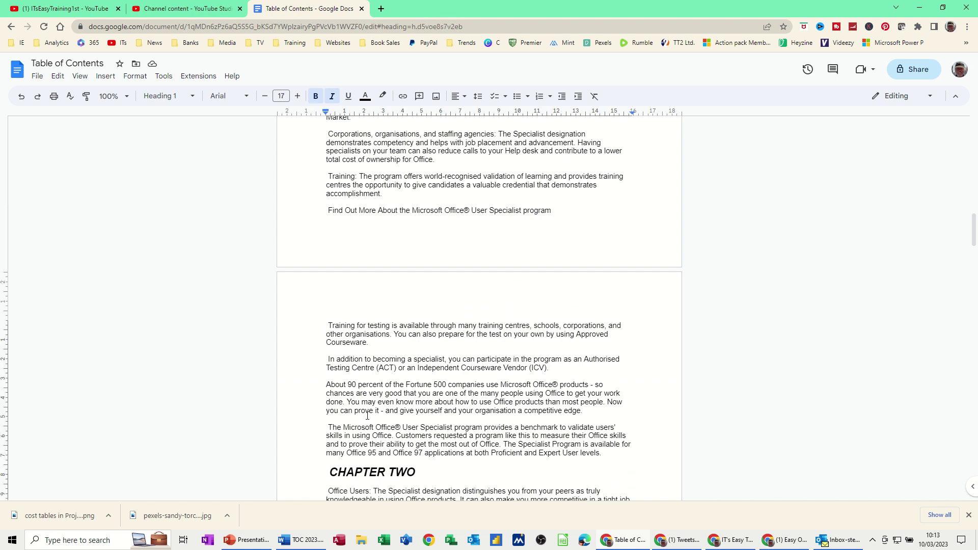
- Confirm the Microsoft Office® User Specialist program heading is 16 pt, then scroll back up
scroll(348, 280, down, 3)
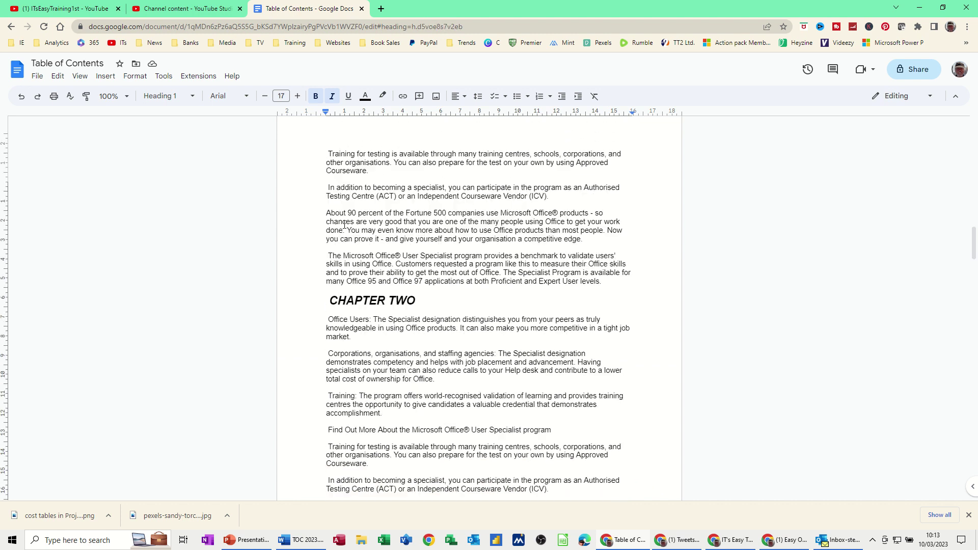
scroll(356, 305, down, 15)
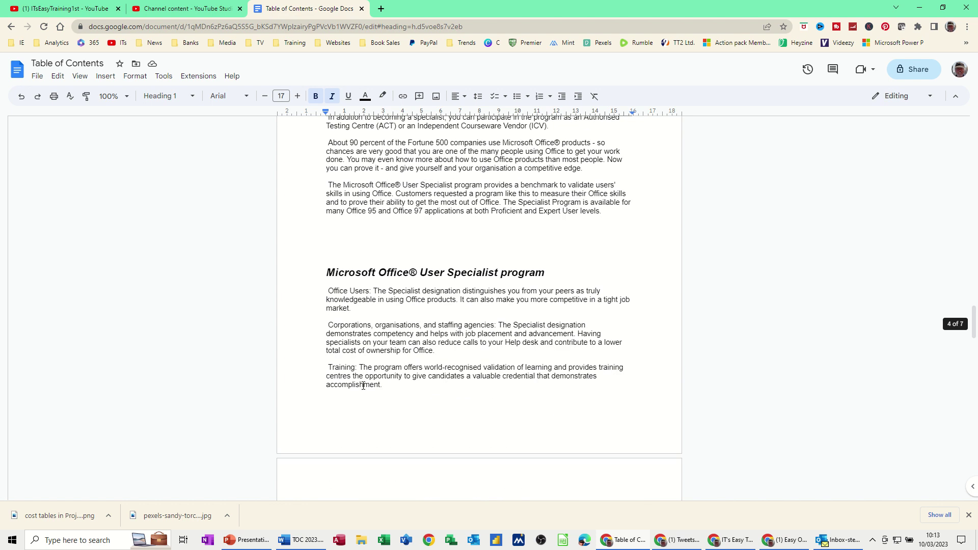
click(355, 273)
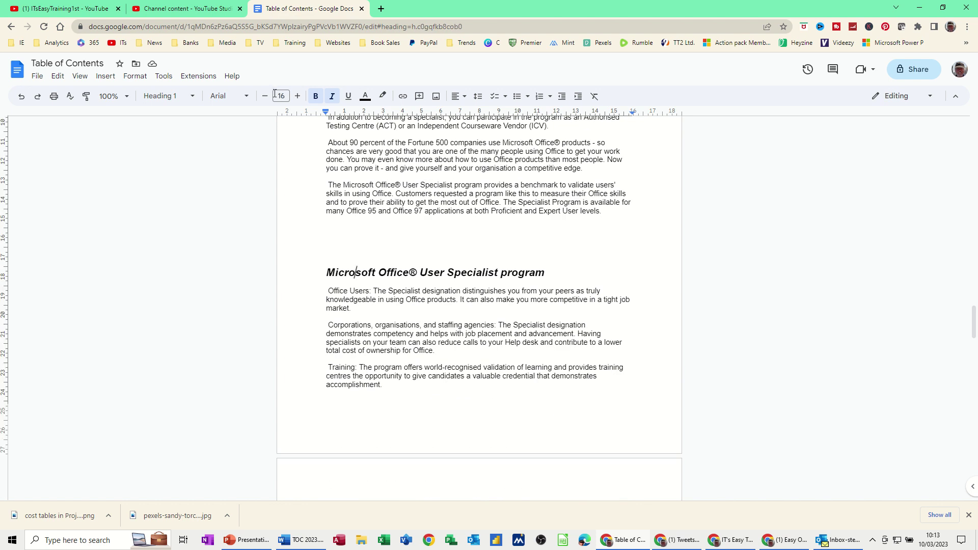
scroll(398, 321, up, 15)
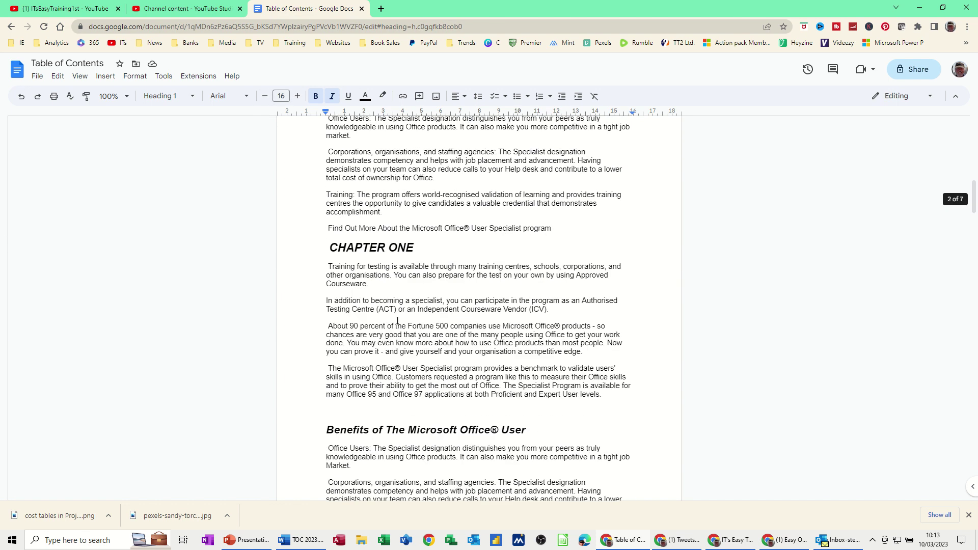
scroll(398, 321, up, 10)
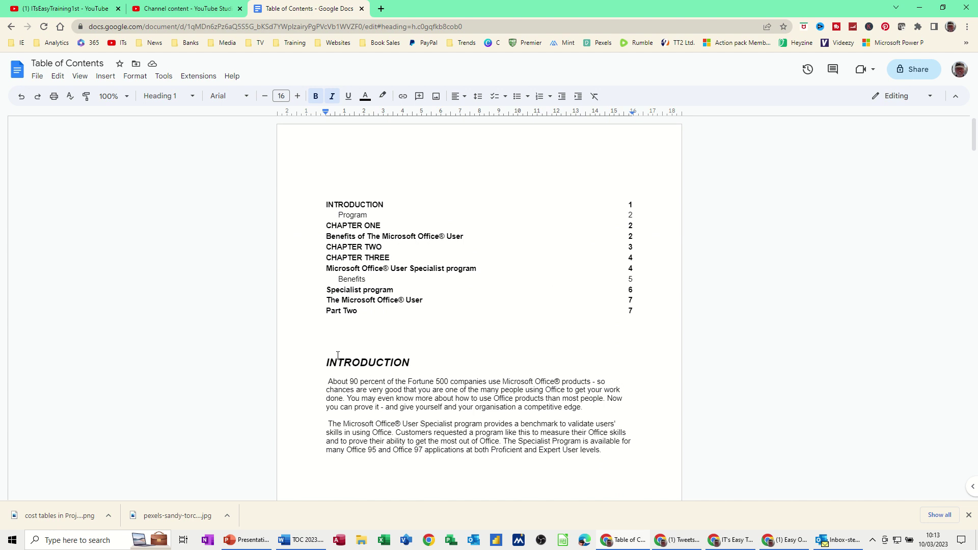
- Delete the leading space before 'About' and try 1.15 line spacing
click(327, 381)
key(Delete)
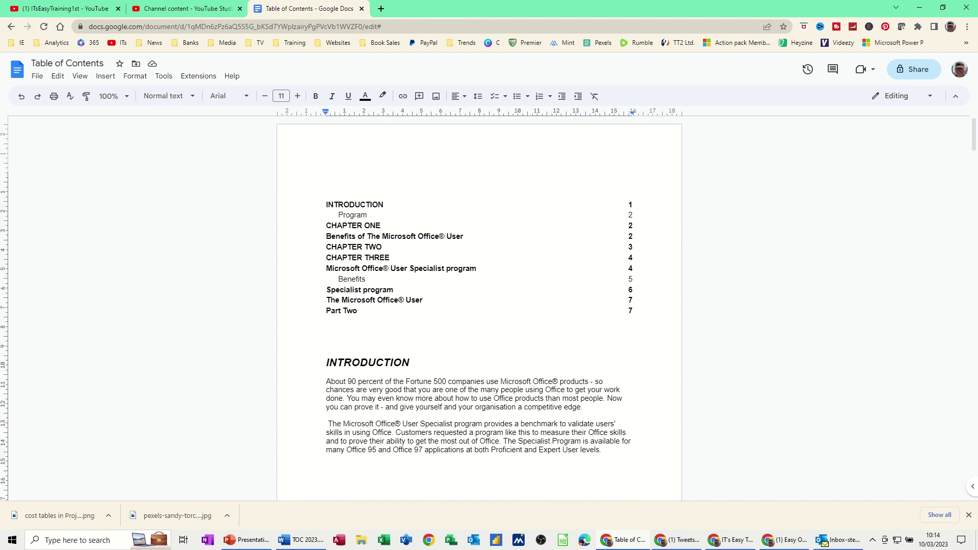
click(477, 97)
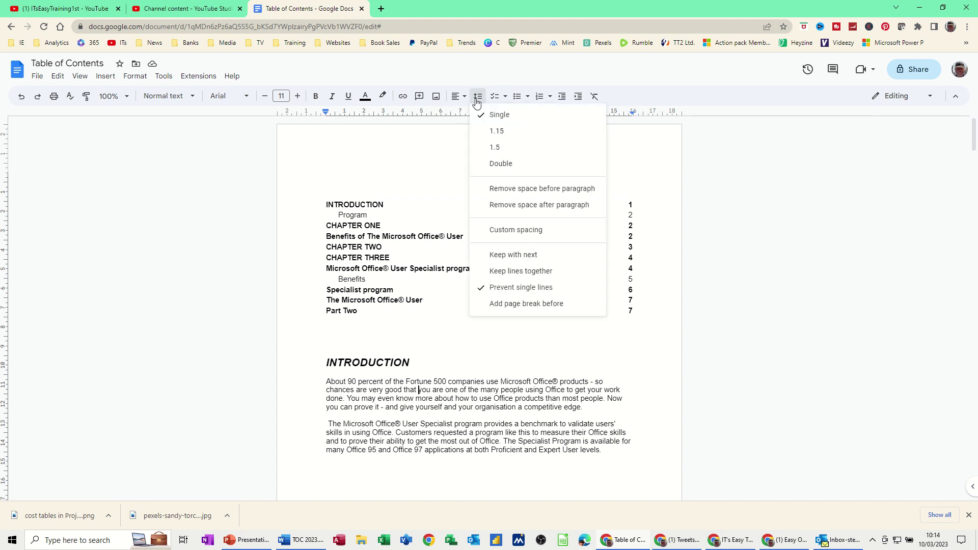
click(507, 133)
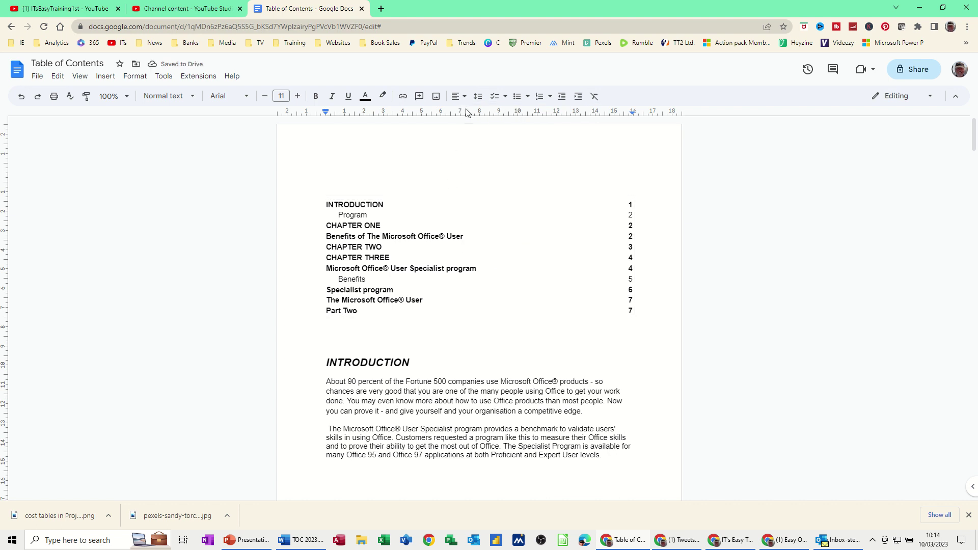
- Restore single line spacing and remove the space before the paragraph
click(477, 96)
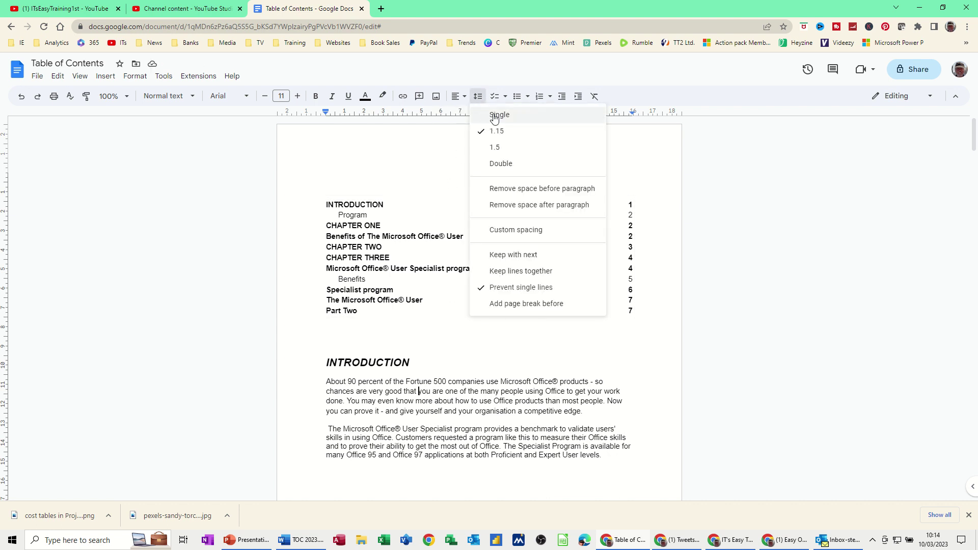
click(494, 115)
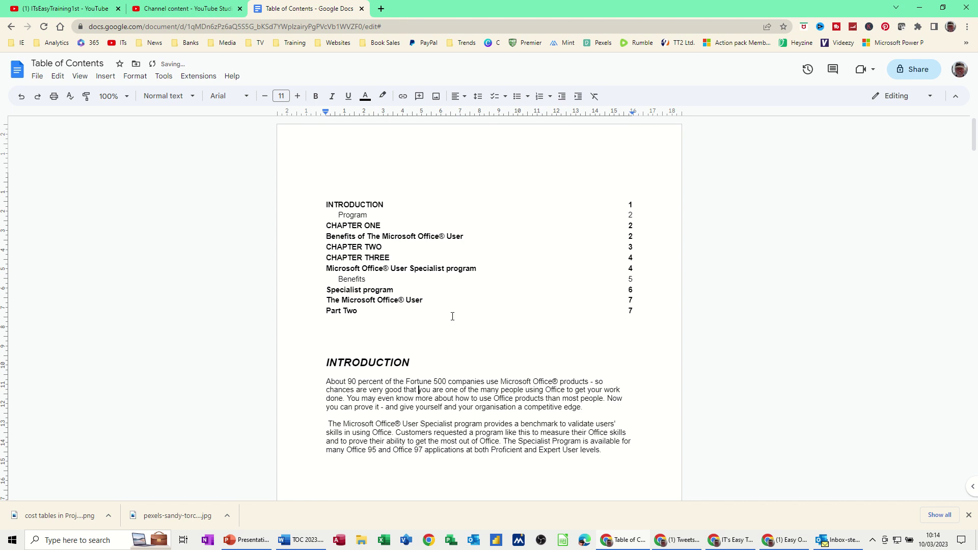
click(480, 98)
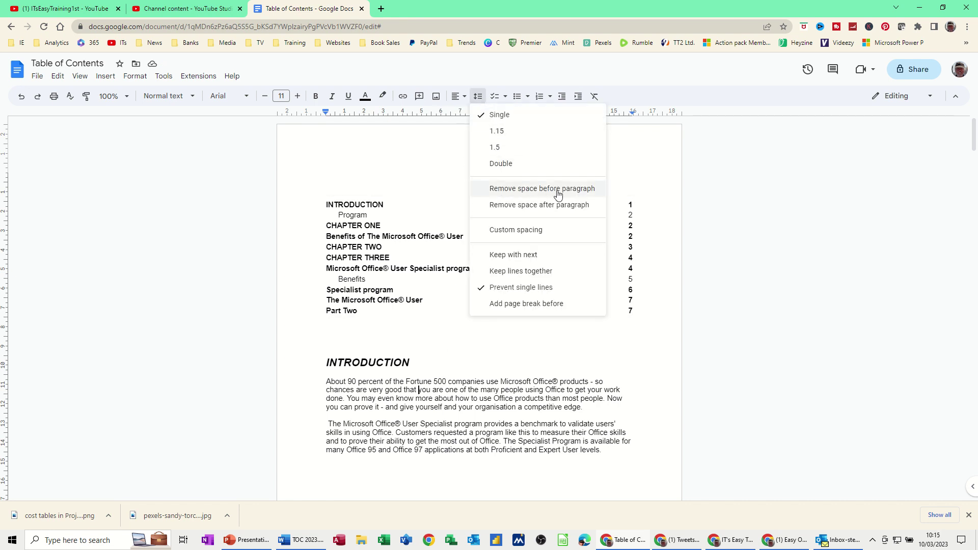
click(515, 192)
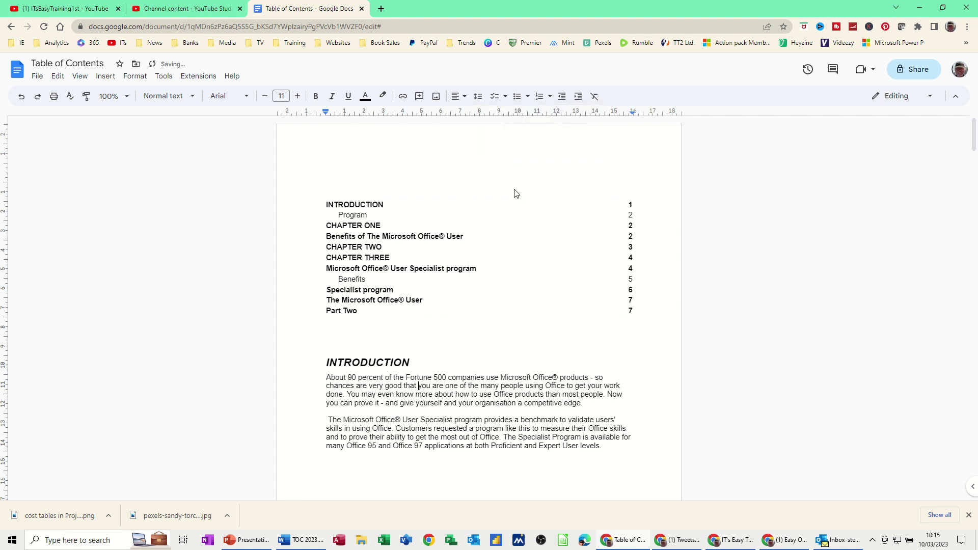
- Remove the space after the first INTRODUCTION paragraph
click(313, 378)
drag(329, 380, 398, 404)
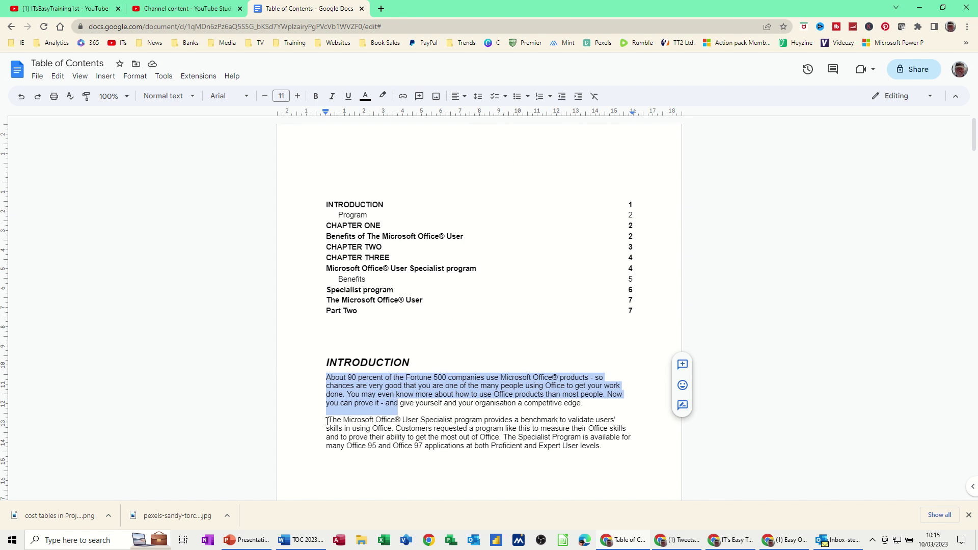
drag(326, 421, 405, 449)
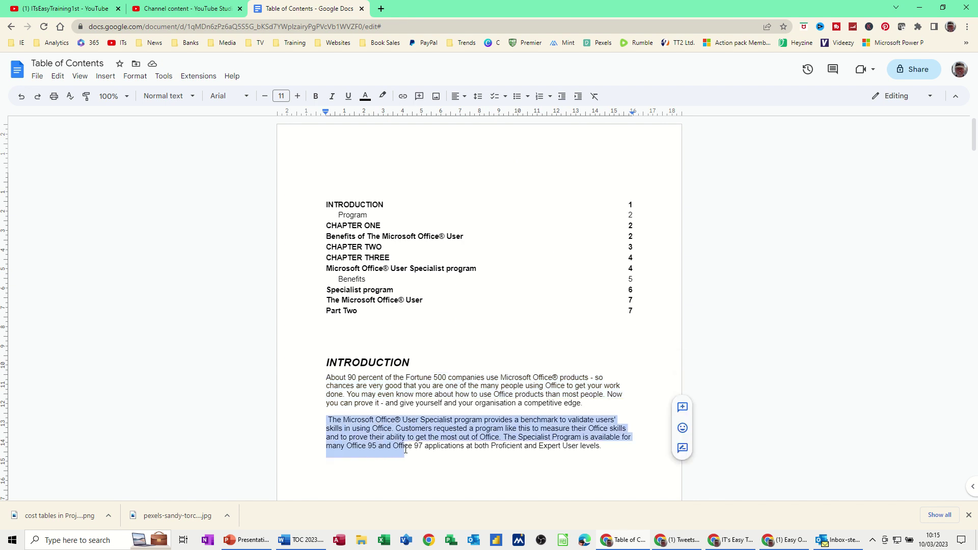
click(382, 393)
click(479, 99)
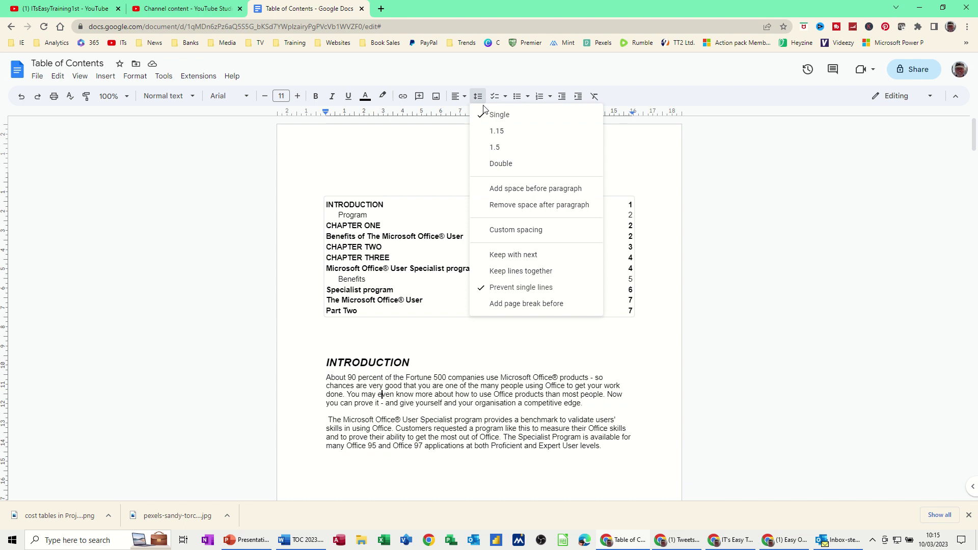
click(509, 206)
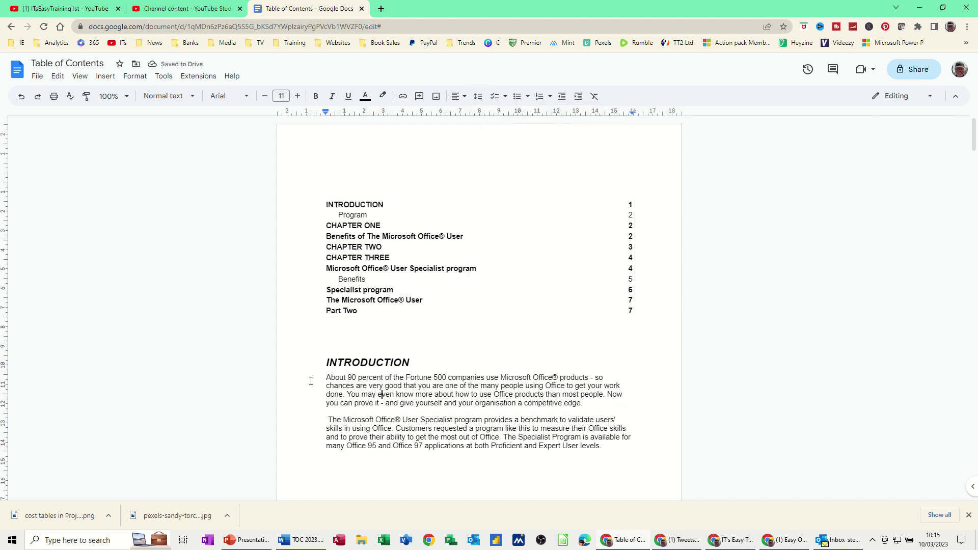
drag(325, 378, 516, 405)
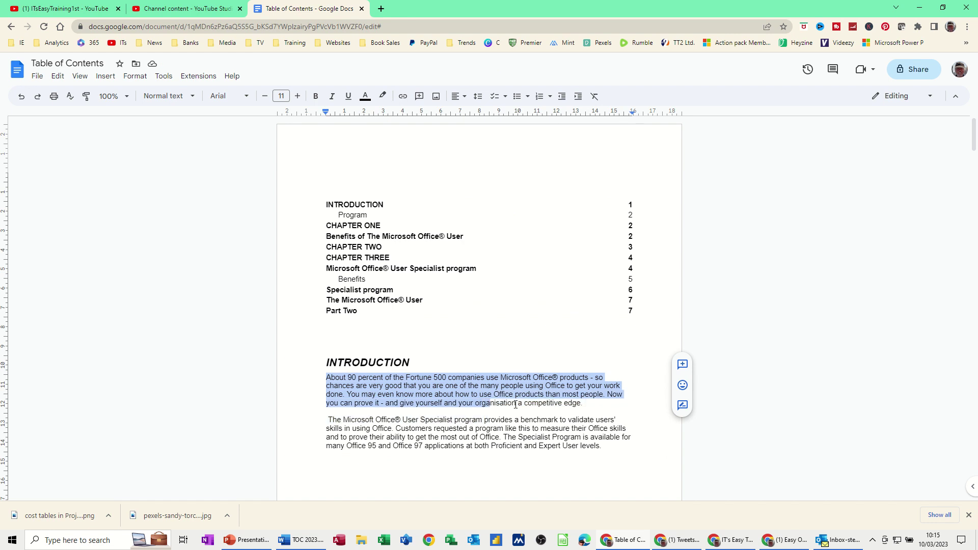
click(590, 406)
key(Return)
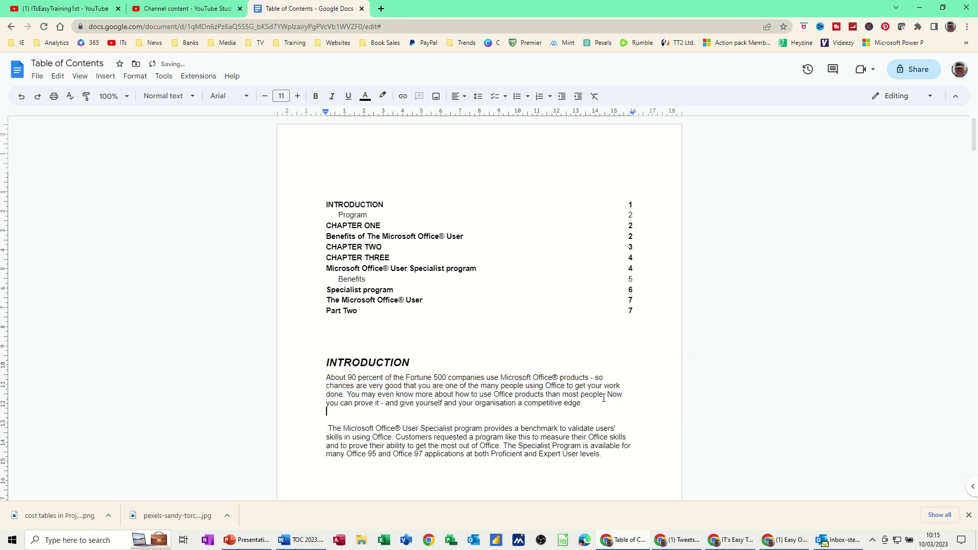
key(BackSpace)
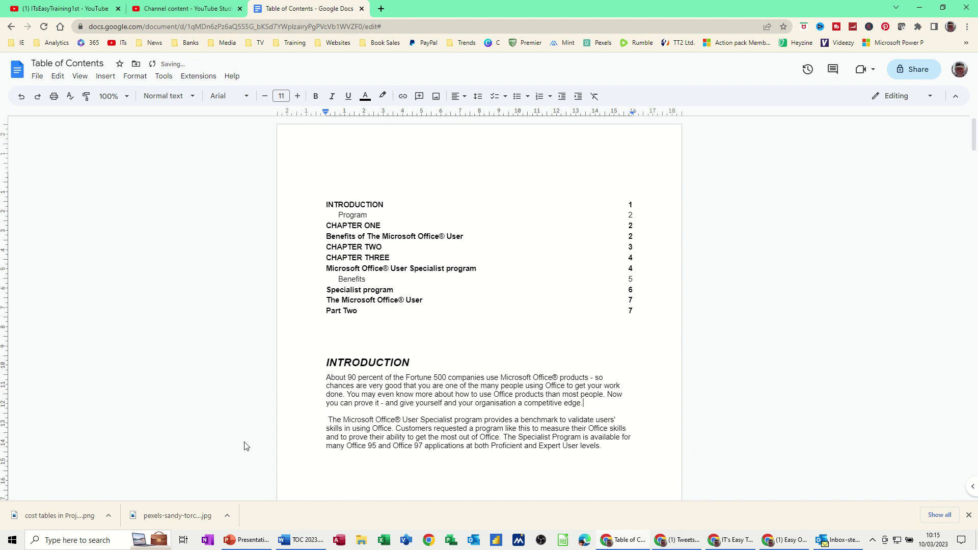
- Remove the space after the second INTRODUCTION paragraph
drag(326, 437, 352, 453)
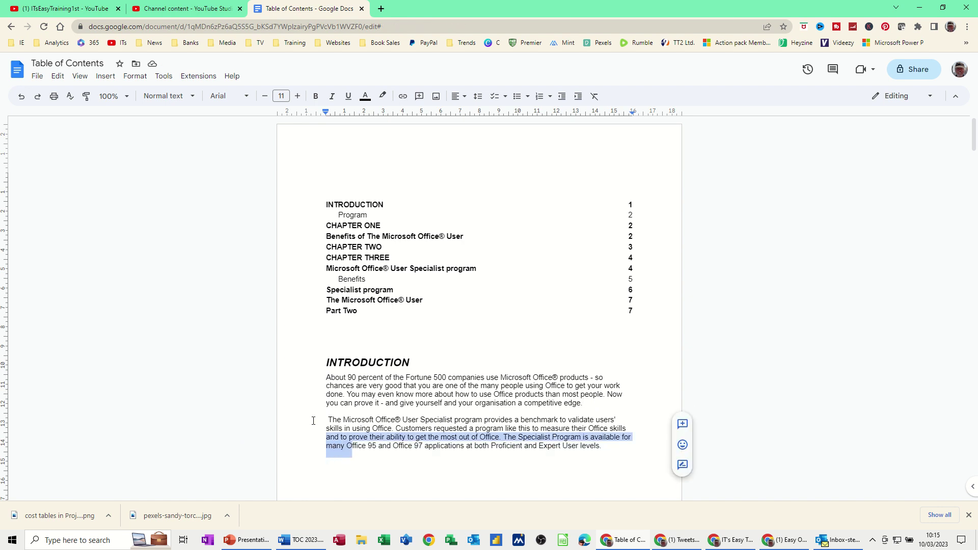
drag(320, 420, 380, 451)
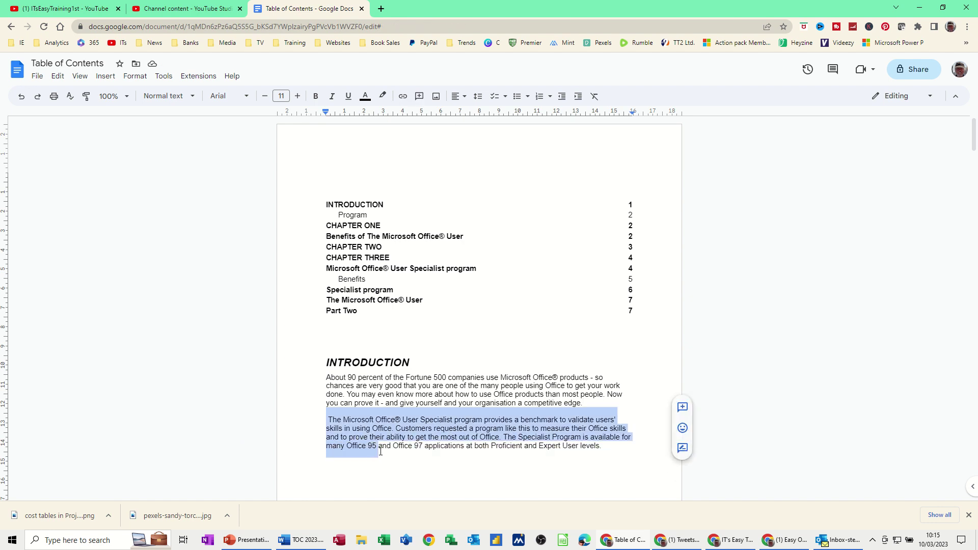
click(478, 96)
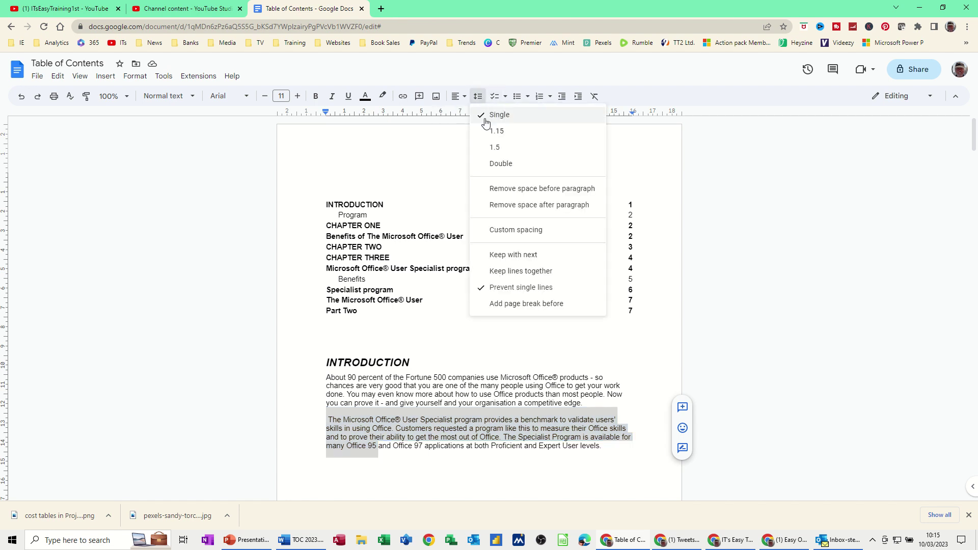
click(522, 213)
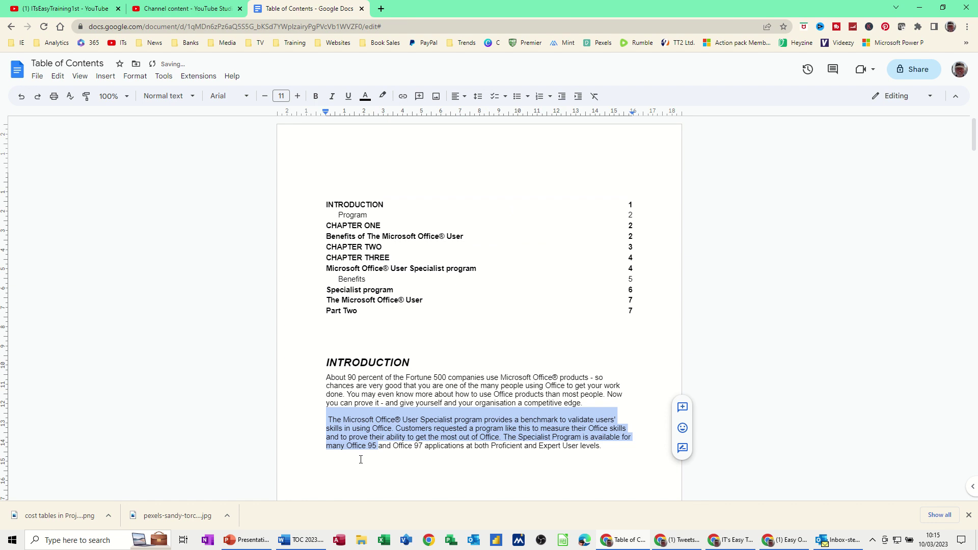
click(503, 413)
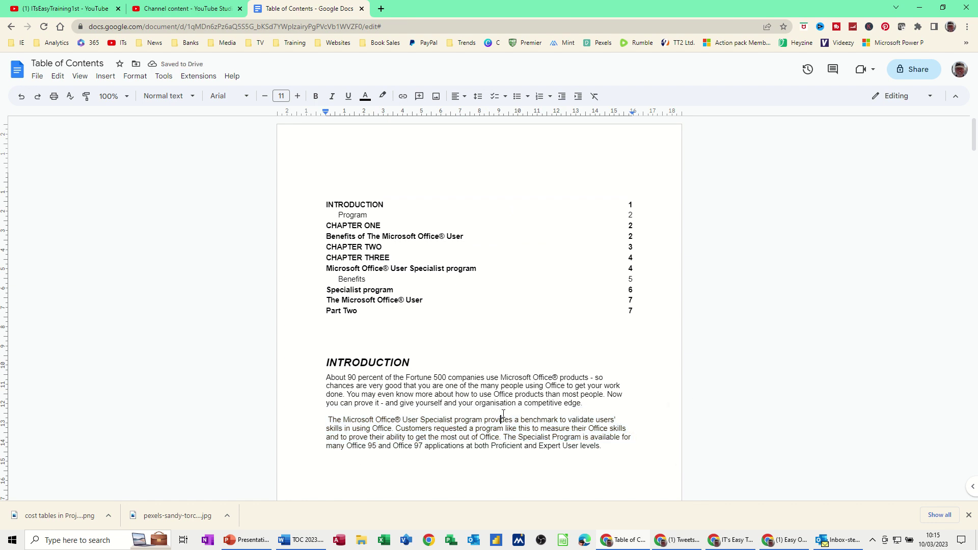